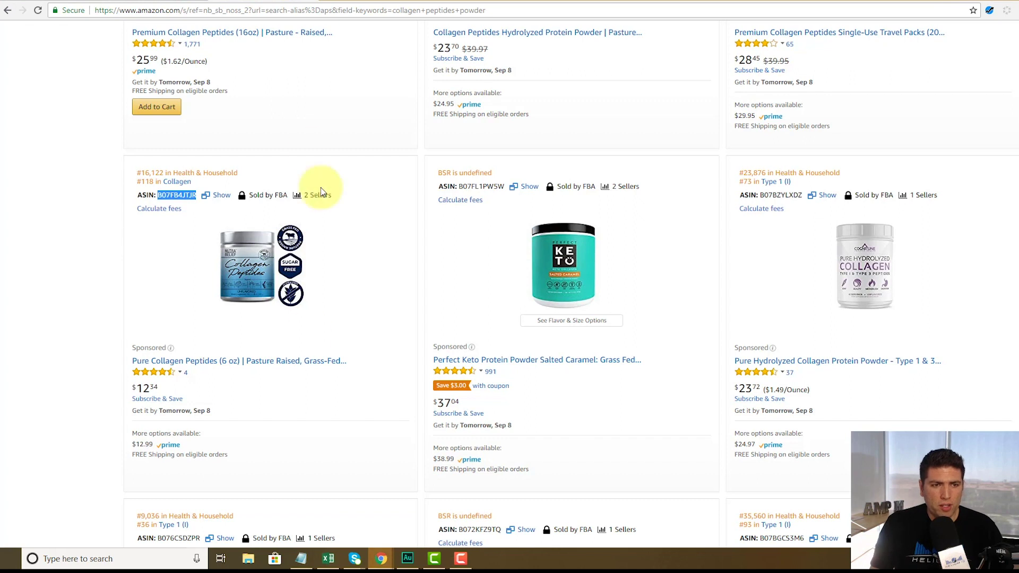
Copy ASIN B07FB4JTJR from the Amazon collagen results into Cerebro's Product ASIN field.
{"action": "left_click", "coordinate": [616, 3]}
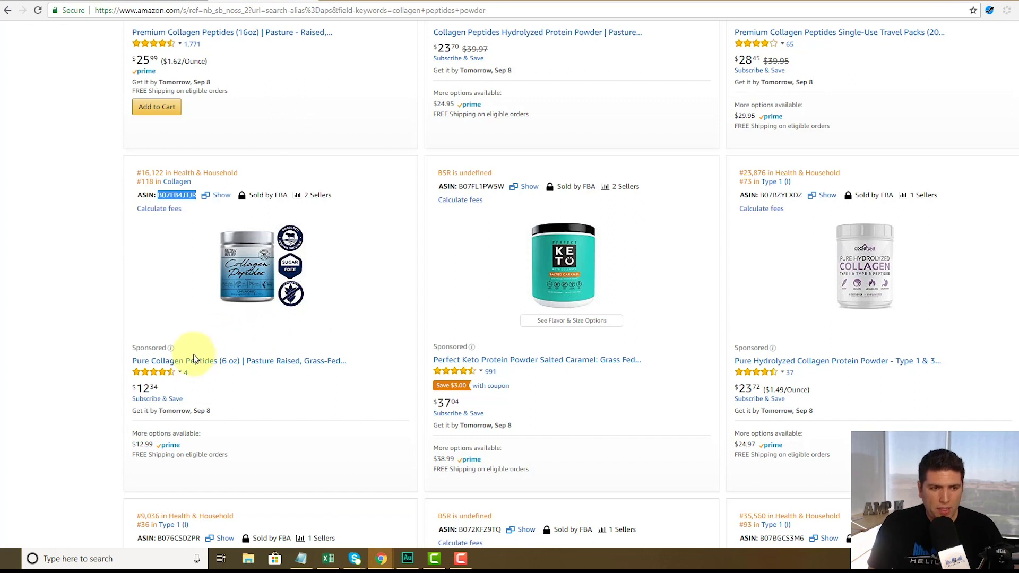
{"action": "right_click", "coordinate": [180, 197]}
{"action": "left_click", "coordinate": [204, 204]}
{"action": "left_click", "coordinate": [77, 1]}
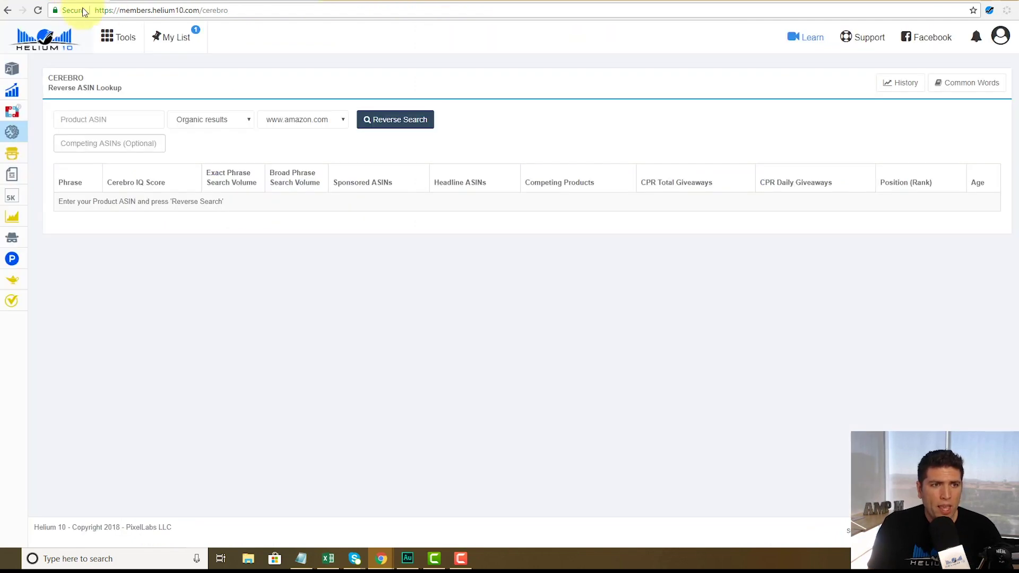
{"action": "left_click", "coordinate": [118, 118]}
{"action": "key", "text": "ctrl+v"}
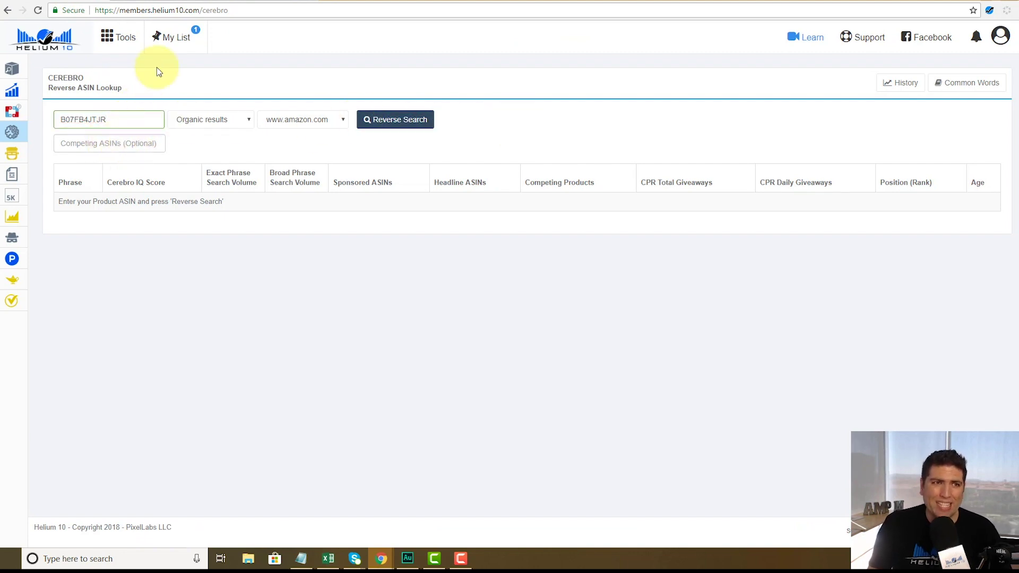
{"action": "left_click", "coordinate": [139, 3]}
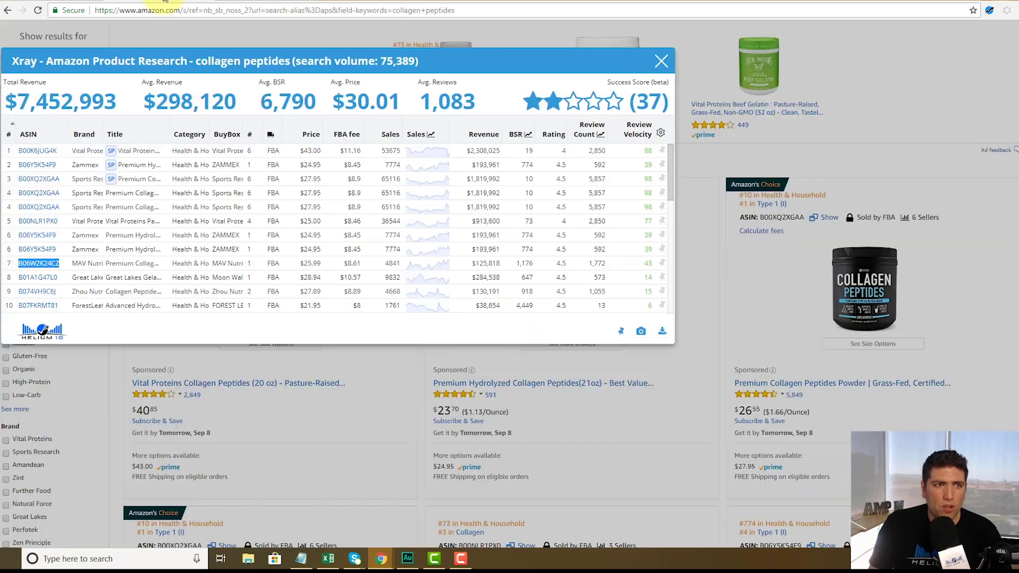
Close Xray and rerun Helium 10 Xray on the collagen peptides search results.
{"action": "left_click", "coordinate": [661, 60]}
{"action": "scroll", "coordinate": [667, 121], "scroll_direction": "up", "scroll_amount": 2}
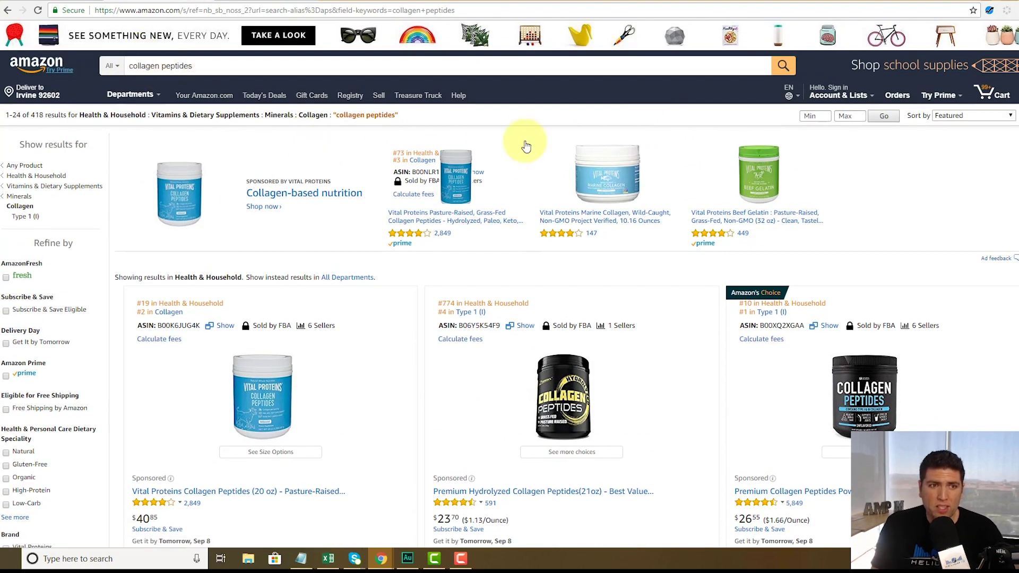
{"action": "left_click", "coordinate": [989, 11]}
{"action": "left_click", "coordinate": [856, 78]}
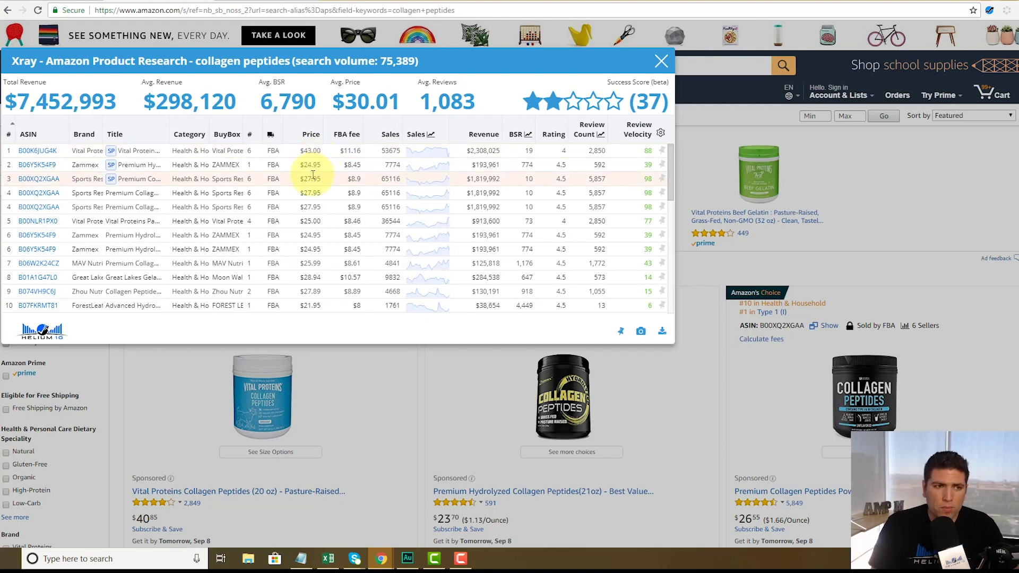
Preview the product rows and select row 4's ASIN B00XQ2XGAA.
{"action": "scroll", "coordinate": [314, 186], "scroll_direction": "down", "scroll_amount": 1}
{"action": "mouse_move", "coordinate": [51, 182]}
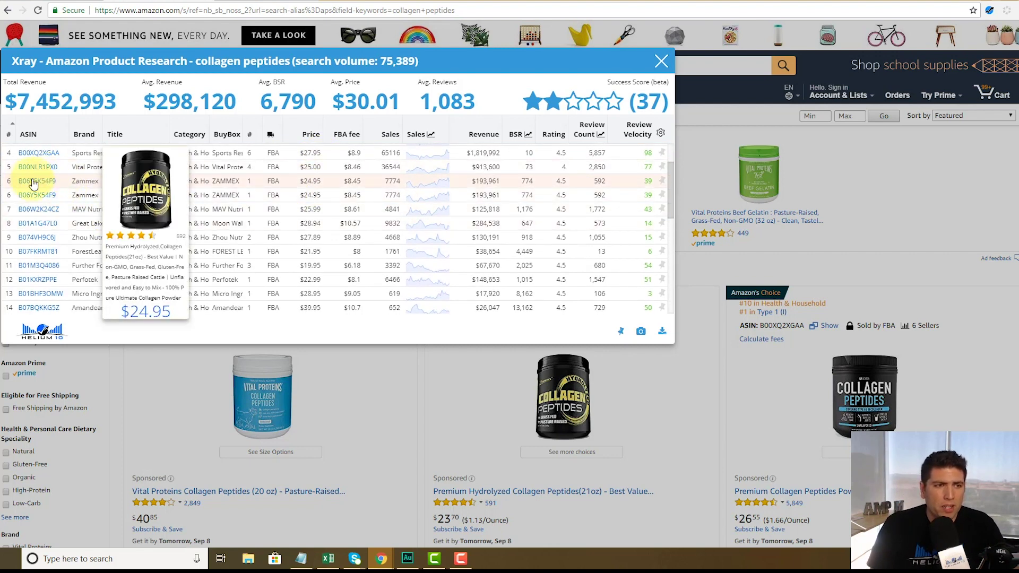
{"action": "mouse_move", "coordinate": [29, 217]}
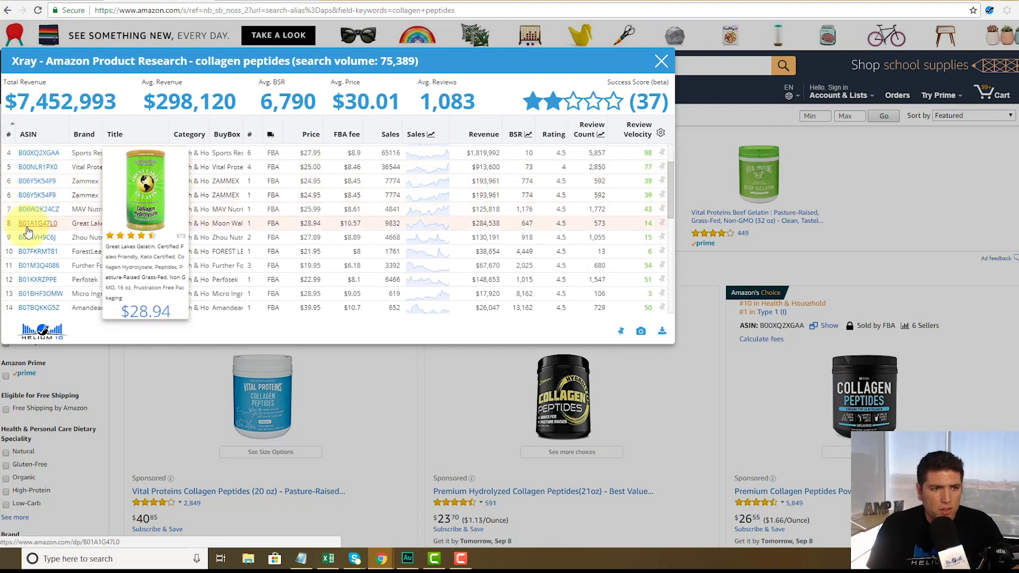
{"action": "mouse_move", "coordinate": [25, 250]}
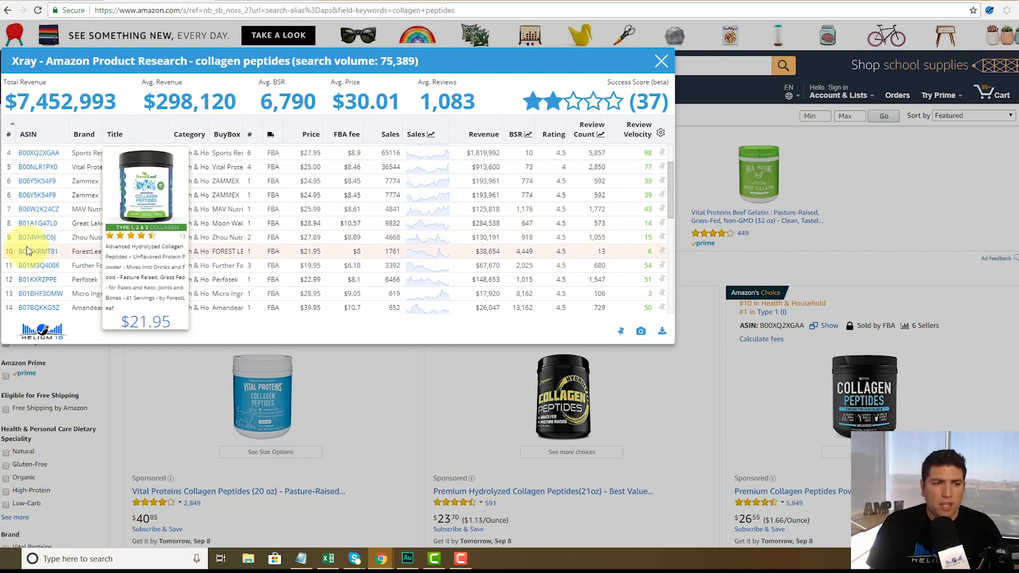
{"action": "mouse_move", "coordinate": [28, 272]}
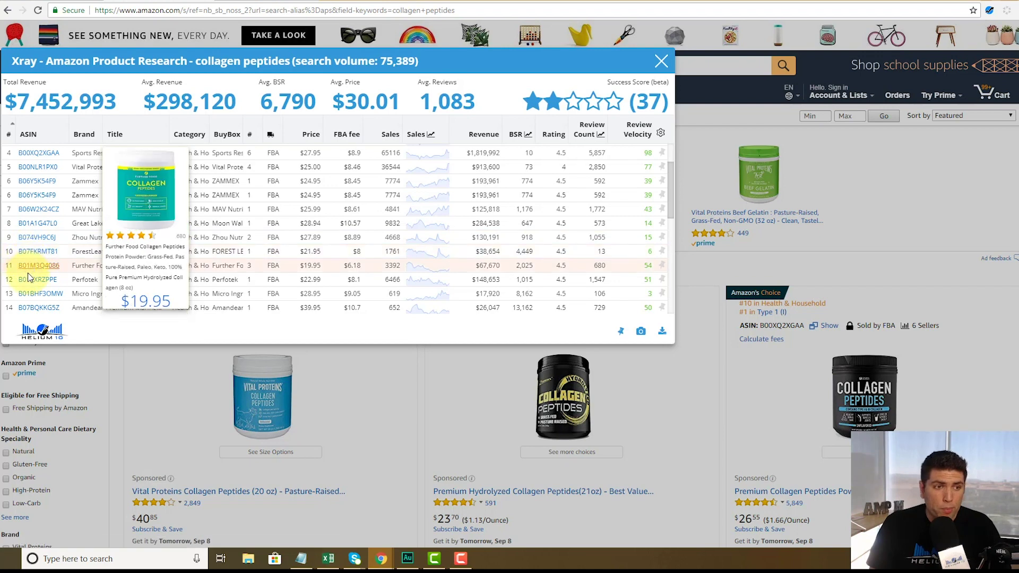
{"action": "mouse_move", "coordinate": [31, 312]}
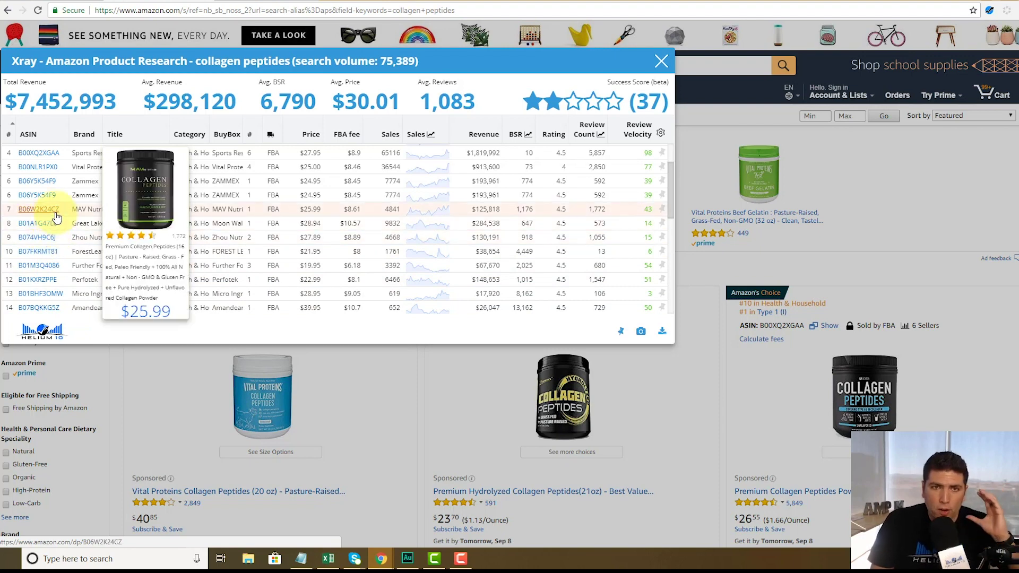
{"action": "scroll", "coordinate": [79, 210], "scroll_direction": "up", "scroll_amount": 1}
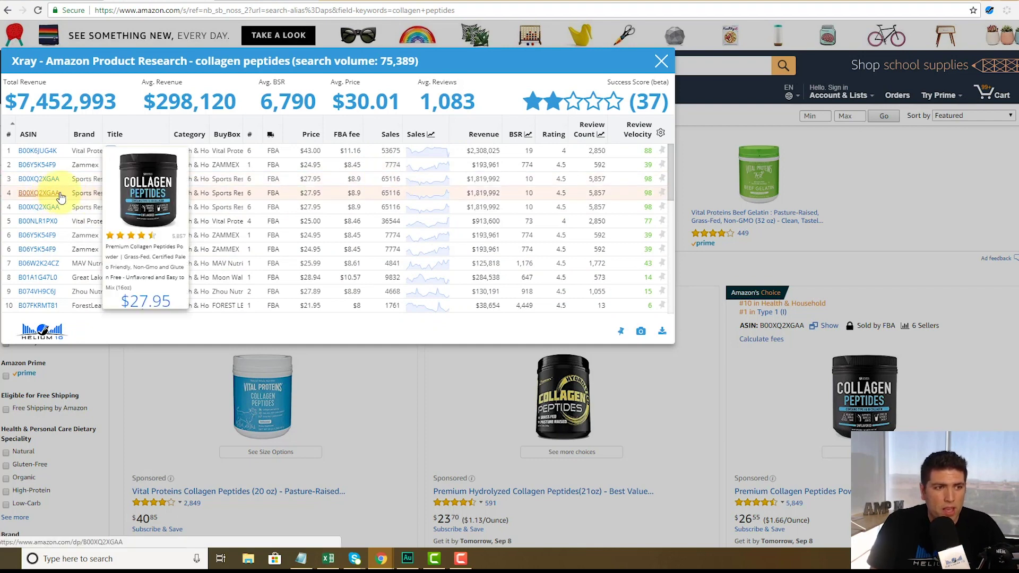
{"action": "left_click_drag", "start_coordinate": [60, 193], "coordinate": [18, 193]}
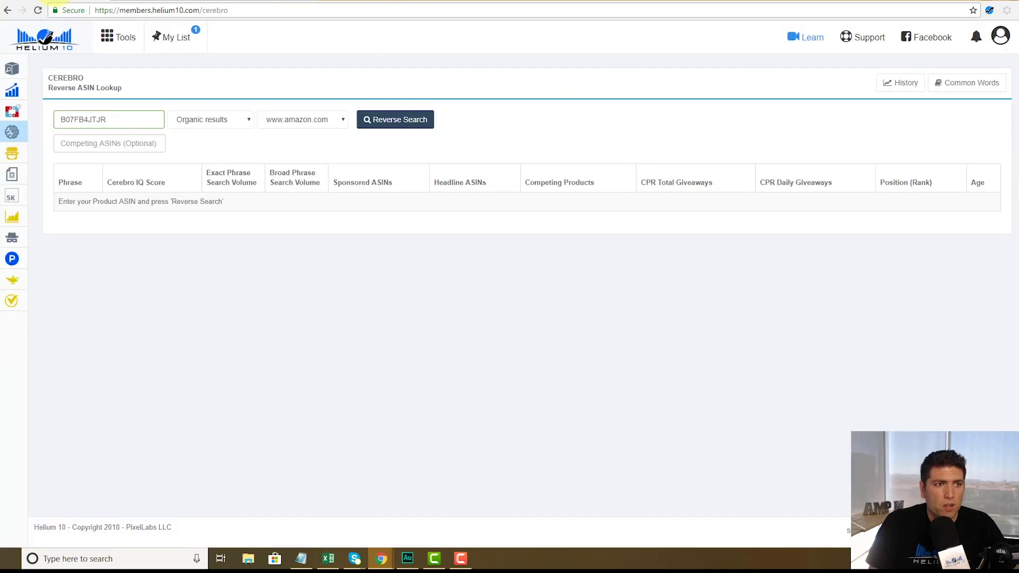
Add competitor ASINs B00XQ2XGAA and B00NLR1PX0 from the Xray table to Cerebro.
{"action": "left_click", "coordinate": [106, 142]}
{"action": "key", "text": "ctrl+v"}
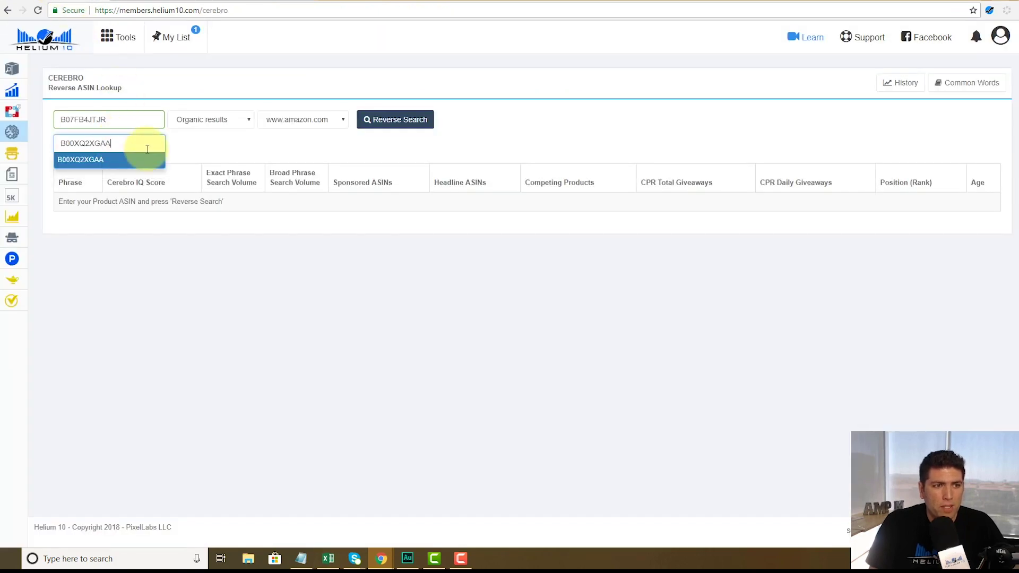
{"action": "key", "text": "Return"}
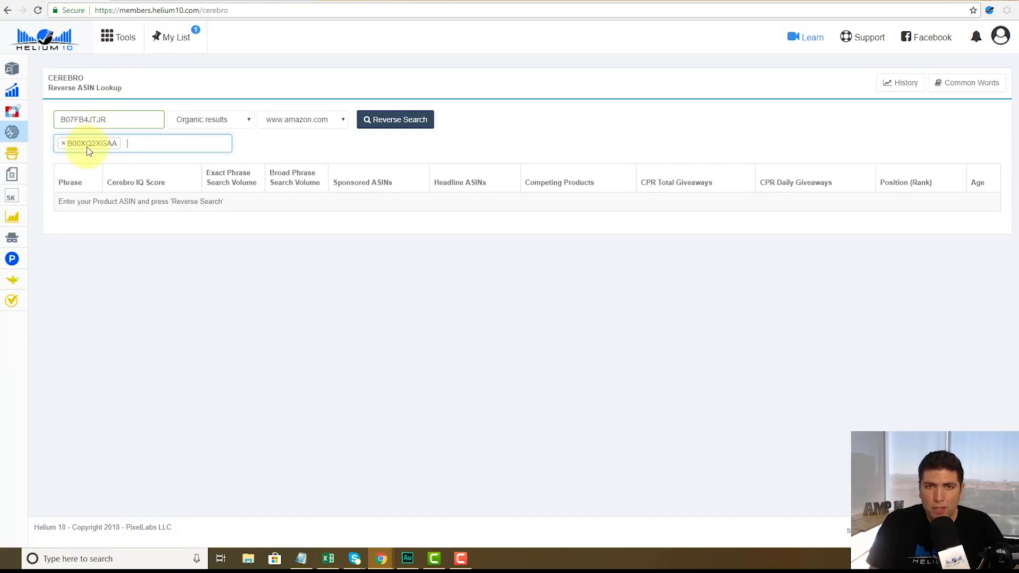
{"action": "left_click", "coordinate": [147, 5]}
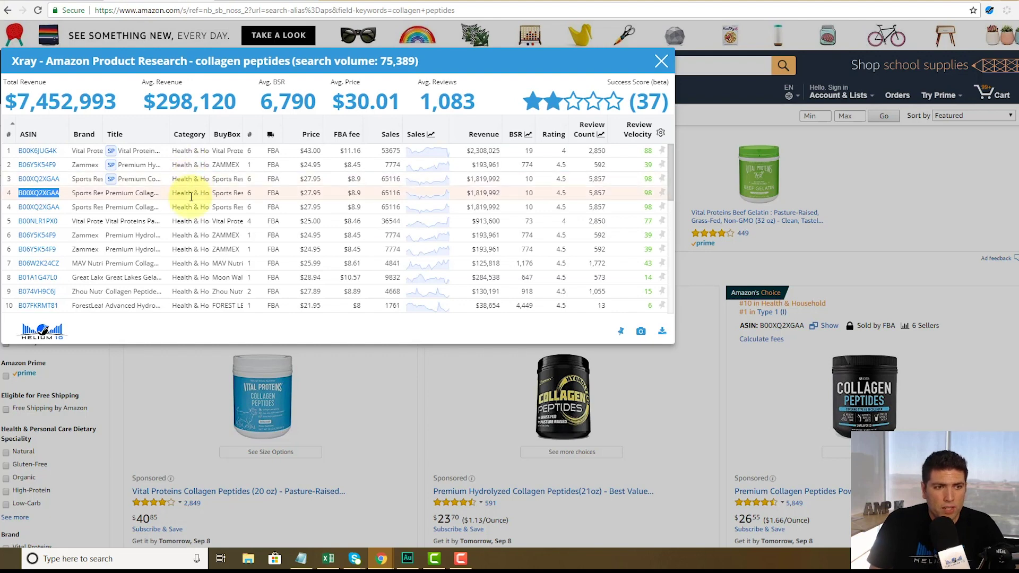
{"action": "mouse_move", "coordinate": [40, 223]}
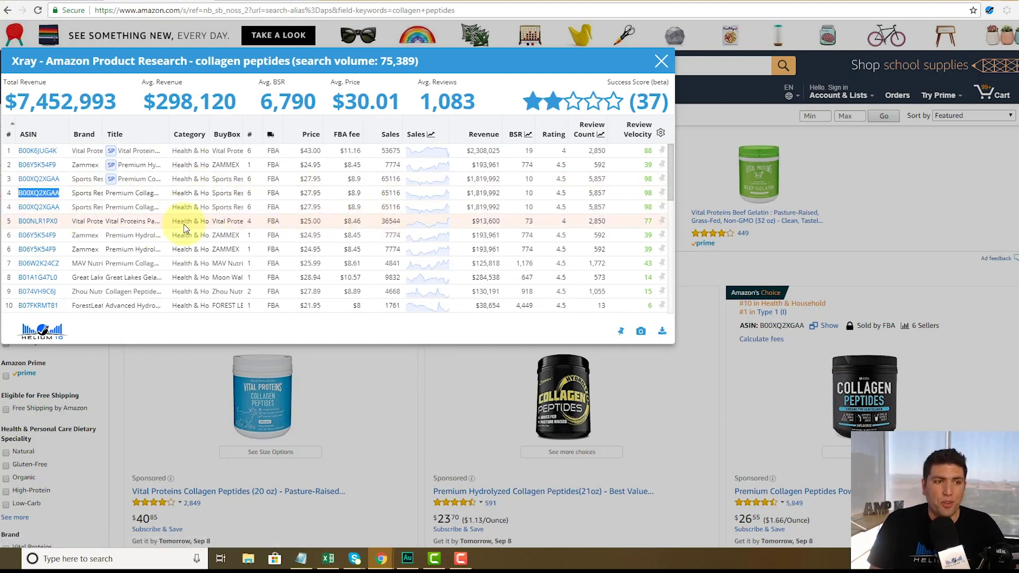
{"action": "left_click_drag", "start_coordinate": [58, 221], "coordinate": [19, 224]}
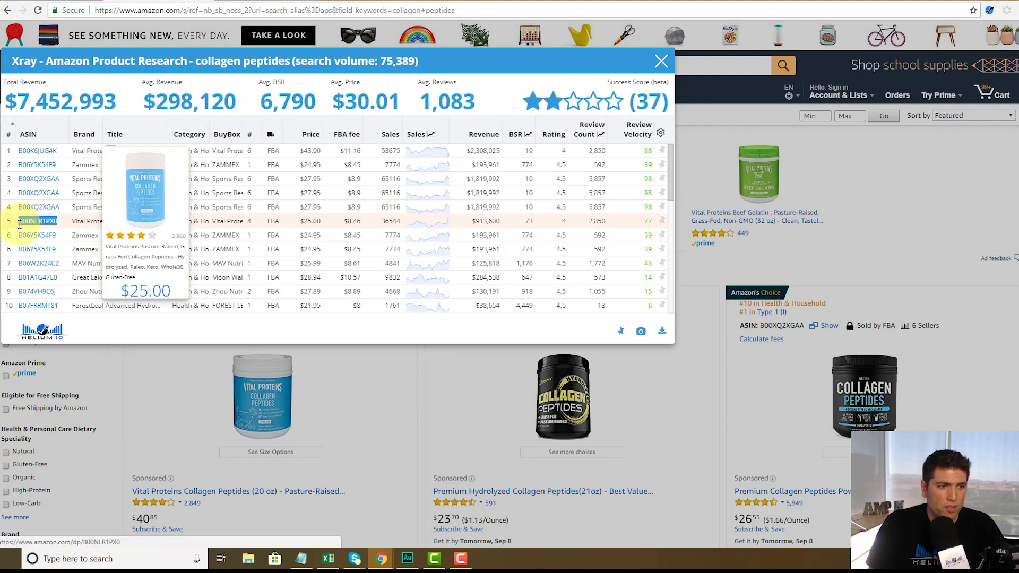
{"action": "key", "text": "ctrl+Tab"}
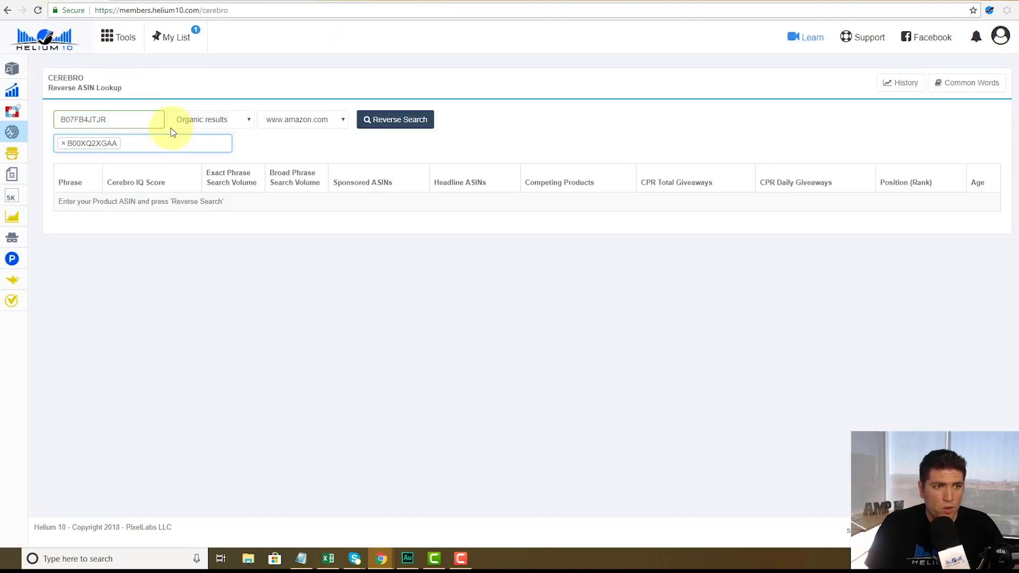
{"action": "key", "text": "ctrl+v"}
{"action": "key", "text": "ctrl+Tab"}
Copy row 18's ASIN B01LXADO9Z and add it as the third competitor ASIN.
{"action": "scroll", "coordinate": [209, 225], "scroll_direction": "down", "scroll_amount": 5}
{"action": "scroll", "coordinate": [207, 227], "scroll_direction": "up", "scroll_amount": 4}
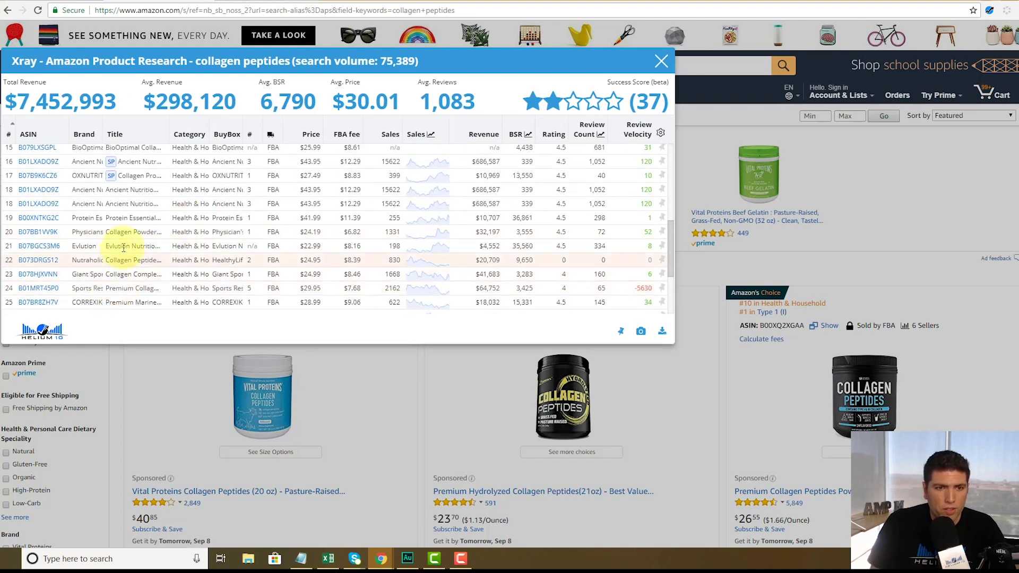
{"action": "mouse_move", "coordinate": [41, 207]}
{"action": "left_click_drag", "start_coordinate": [59, 204], "coordinate": [19, 204]}
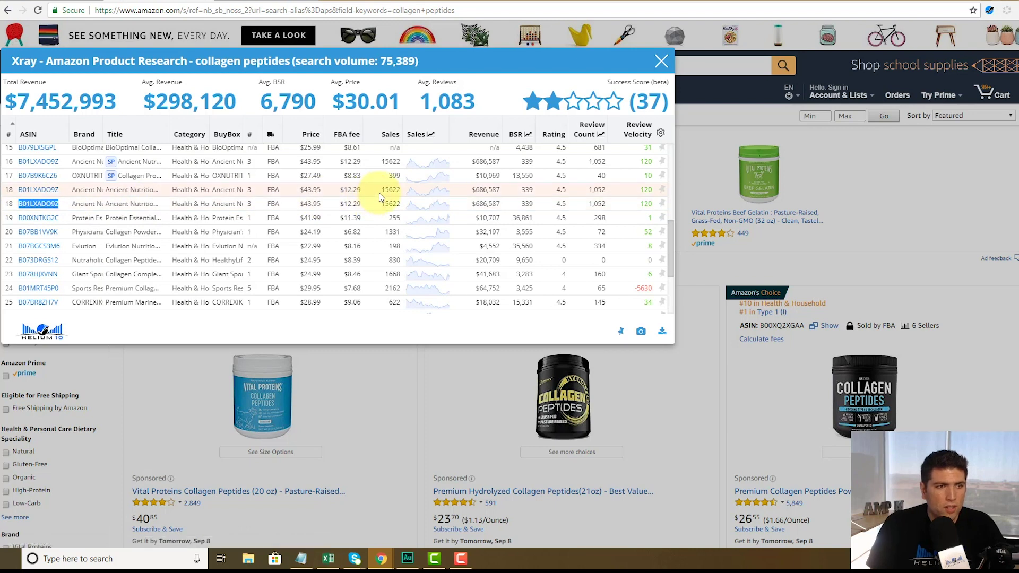
{"action": "key", "text": "ctrl+c"}
{"action": "key", "text": "ctrl+Tab"}
{"action": "key", "text": "ctrl+v"}
{"action": "left_click", "coordinate": [212, 159]}
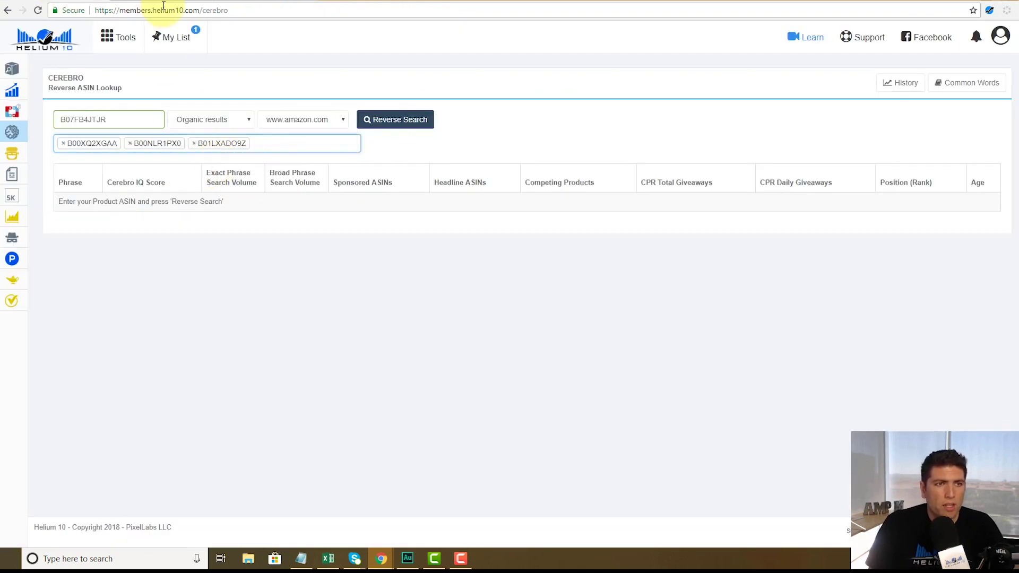
Add row 12's ASIN B01KXRZPPE as the fourth competitor and run Reverse Search.
{"action": "left_click", "coordinate": [257, 2]}
{"action": "scroll", "coordinate": [138, 202], "scroll_direction": "up", "scroll_amount": 3}
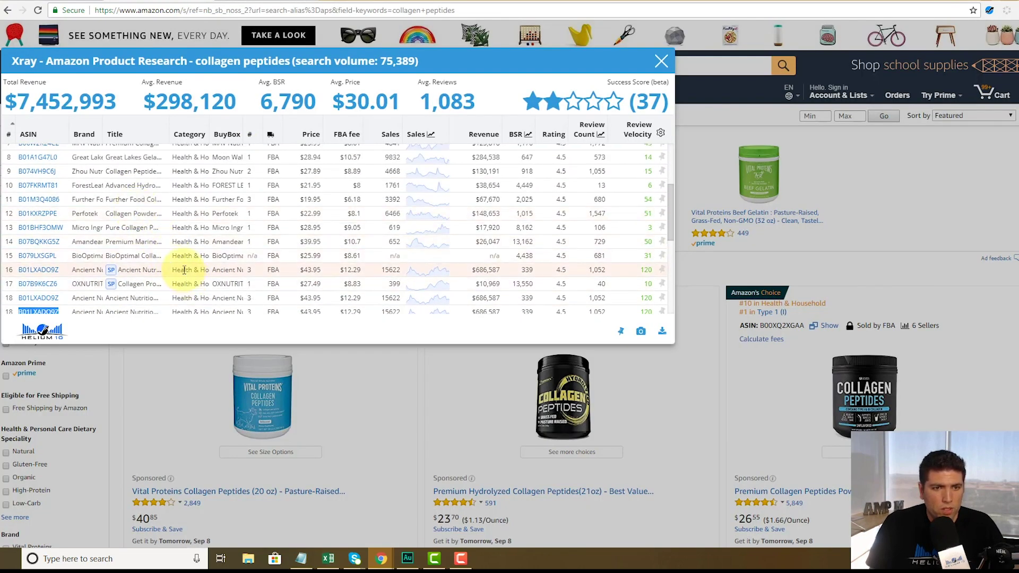
{"action": "mouse_move", "coordinate": [50, 214]}
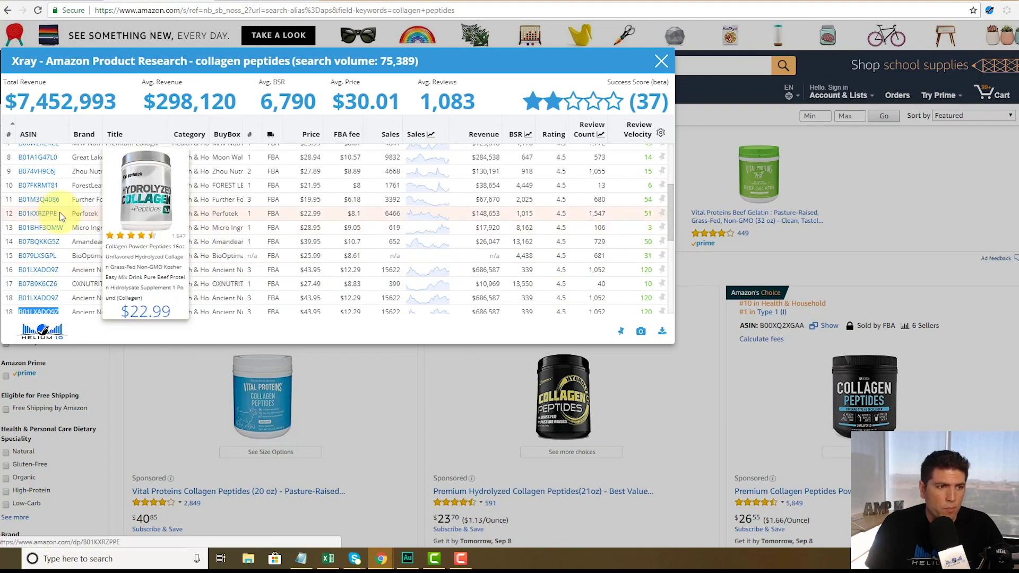
{"action": "left_click_drag", "start_coordinate": [55, 215], "coordinate": [18, 219]}
{"action": "key", "text": "ctrl+c"}
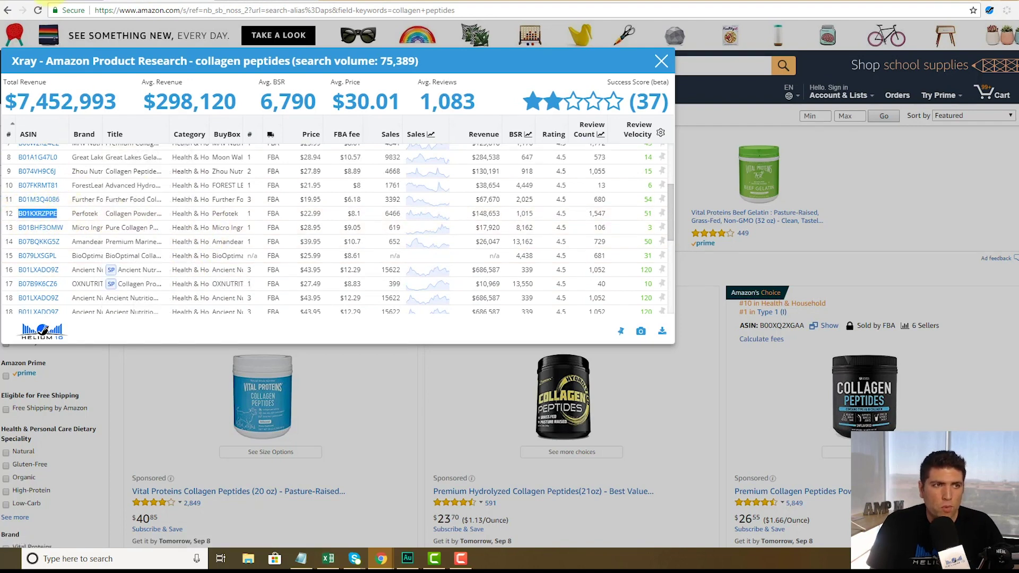
{"action": "key", "text": "ctrl+Tab"}
{"action": "left_click", "coordinate": [265, 164]}
{"action": "key", "text": "ctrl+v"}
{"action": "left_click", "coordinate": [416, 154]}
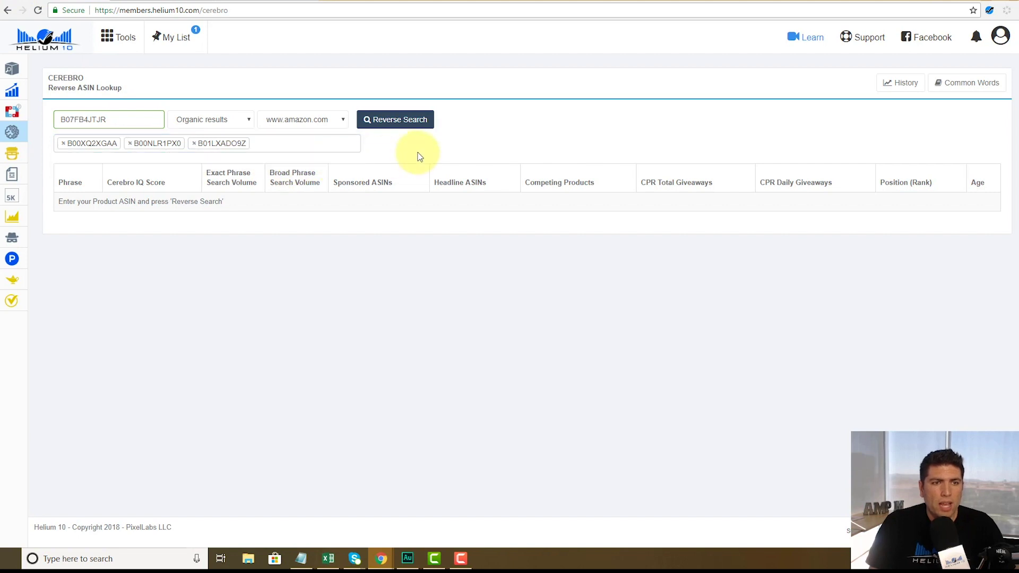
{"action": "left_click", "coordinate": [305, 150]}
{"action": "key", "text": "ctrl+v"}
{"action": "key", "text": "Return"}
{"action": "left_click", "coordinate": [403, 121]}
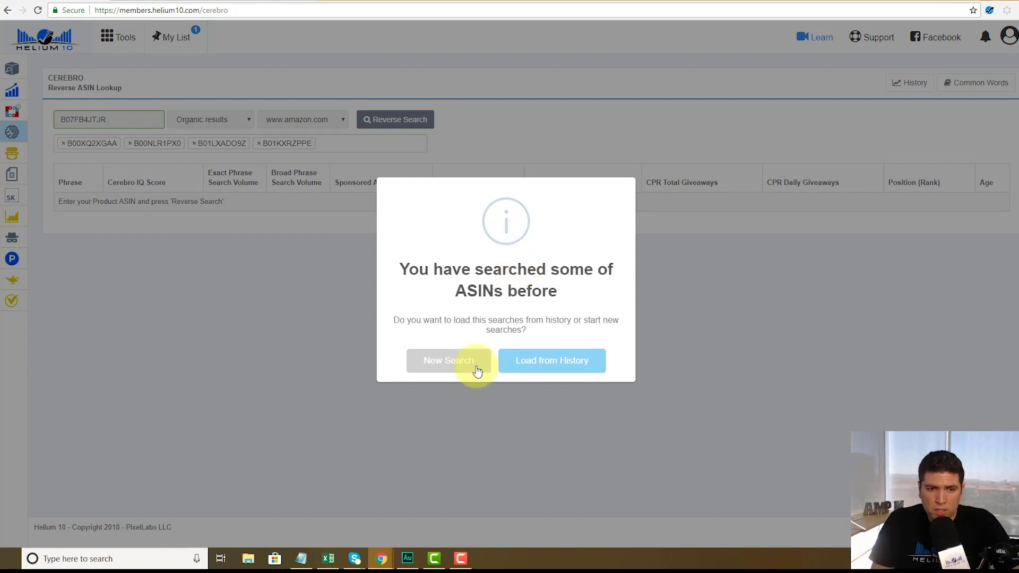
Choose New Search instead of history to load fresh multi-ASIN results for B07FB4JTJR.
{"action": "left_click", "coordinate": [456, 369]}
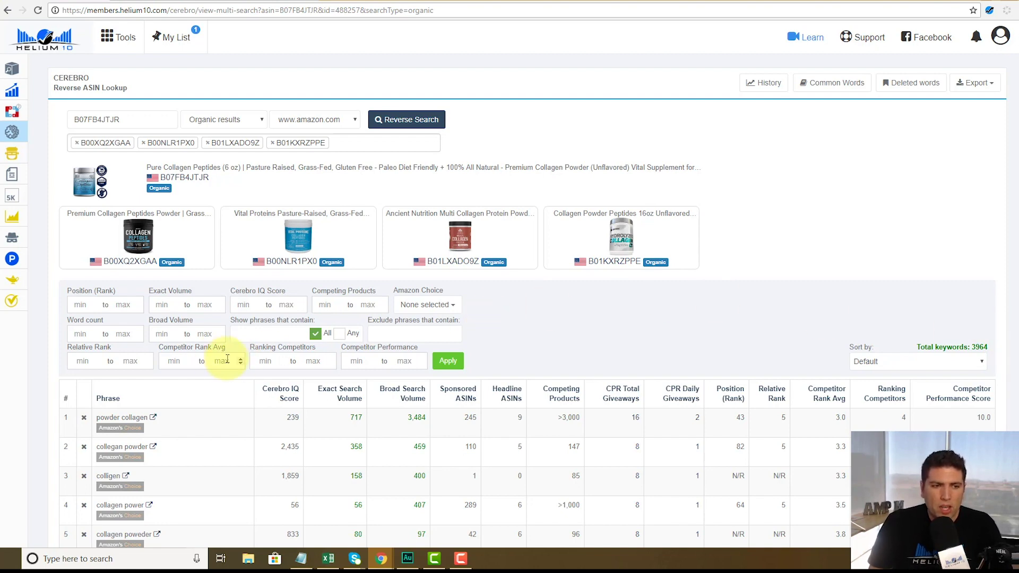
Enter Competitor Rank Avg 1–15, Ranking Competitors minimum 4 and Exact Volume minimum 500.
{"action": "left_click", "coordinate": [181, 361]}
{"action": "type", "text": "1"}
{"action": "left_click", "coordinate": [223, 362]}
{"action": "type", "text": "15"}
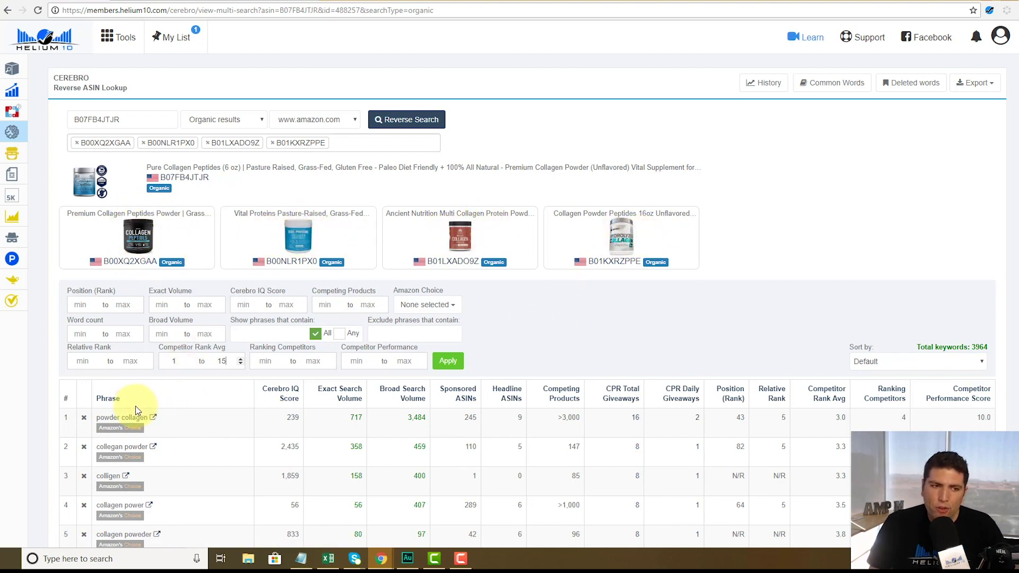
{"action": "left_click", "coordinate": [215, 362]}
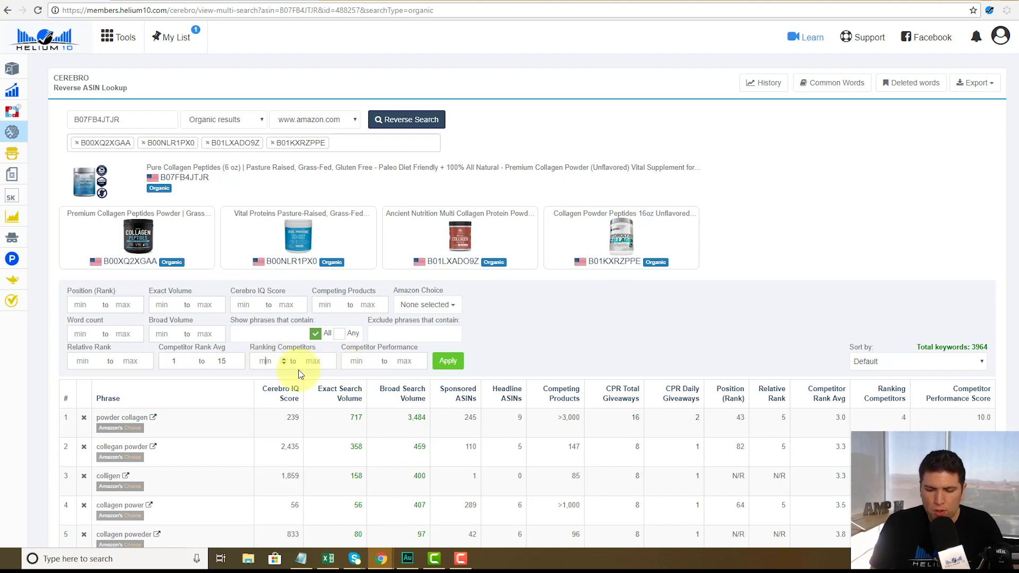
{"action": "type", "text": "4"}
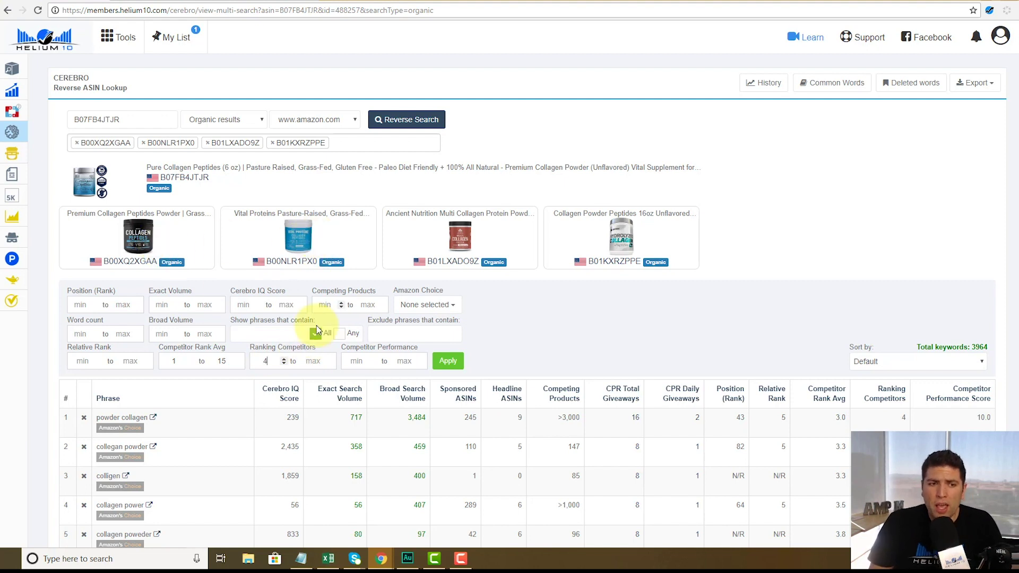
{"action": "left_click", "coordinate": [268, 360]}
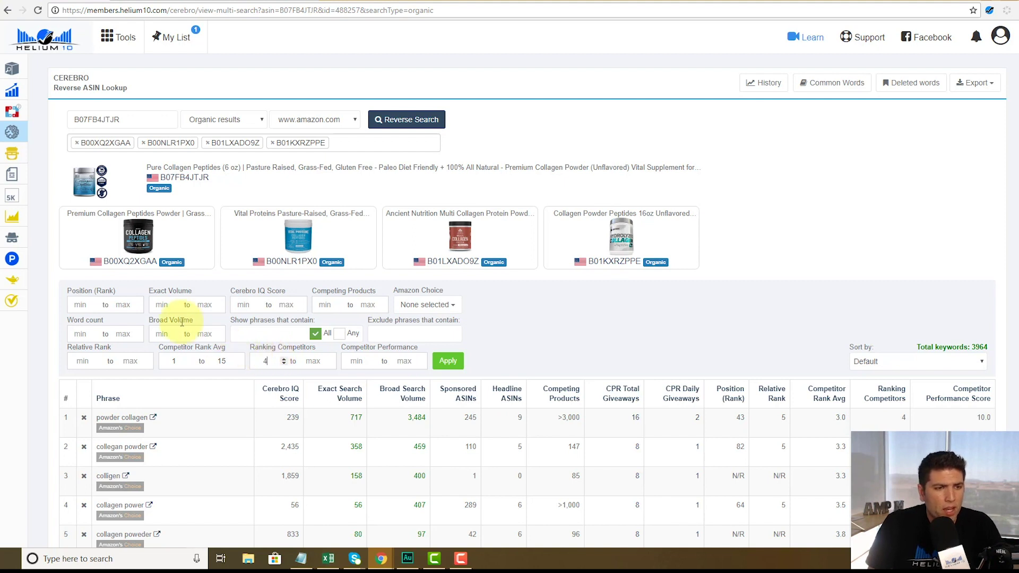
{"action": "left_click", "coordinate": [160, 305]}
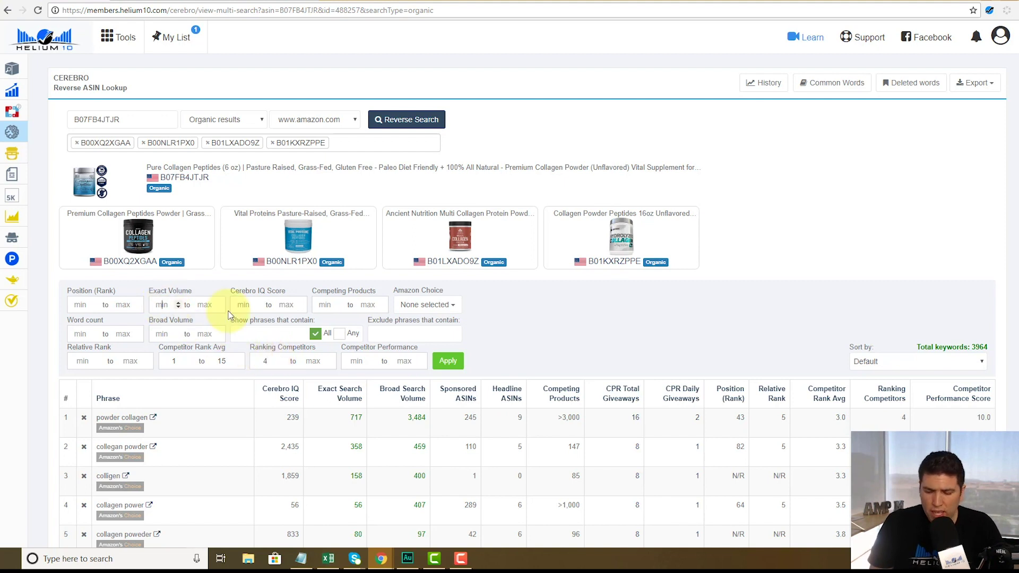
{"action": "type", "text": "500"}
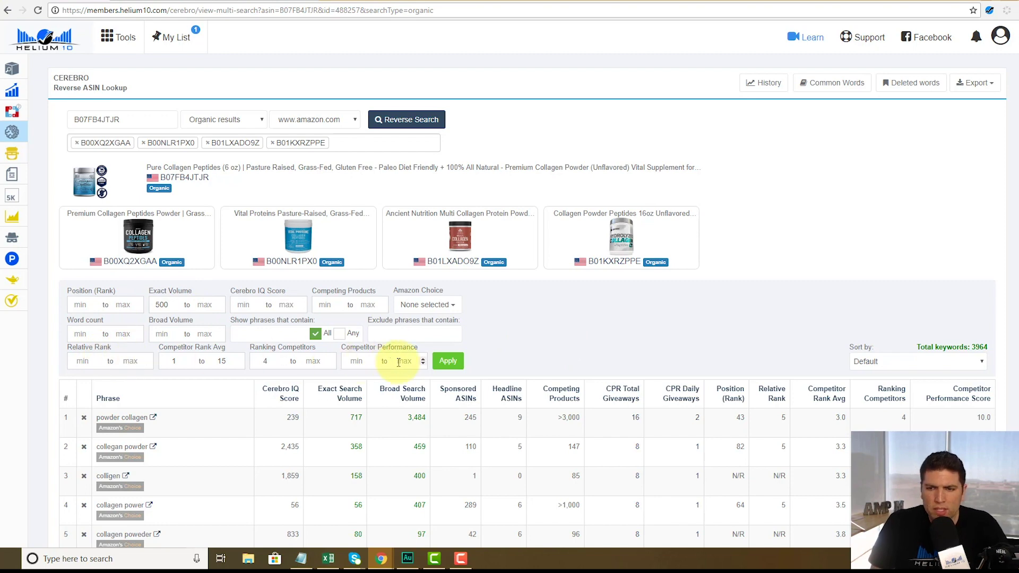
Apply the filters and sort the 29 keywords by Exact Search Volume, highest first.
{"action": "left_click", "coordinate": [447, 361]}
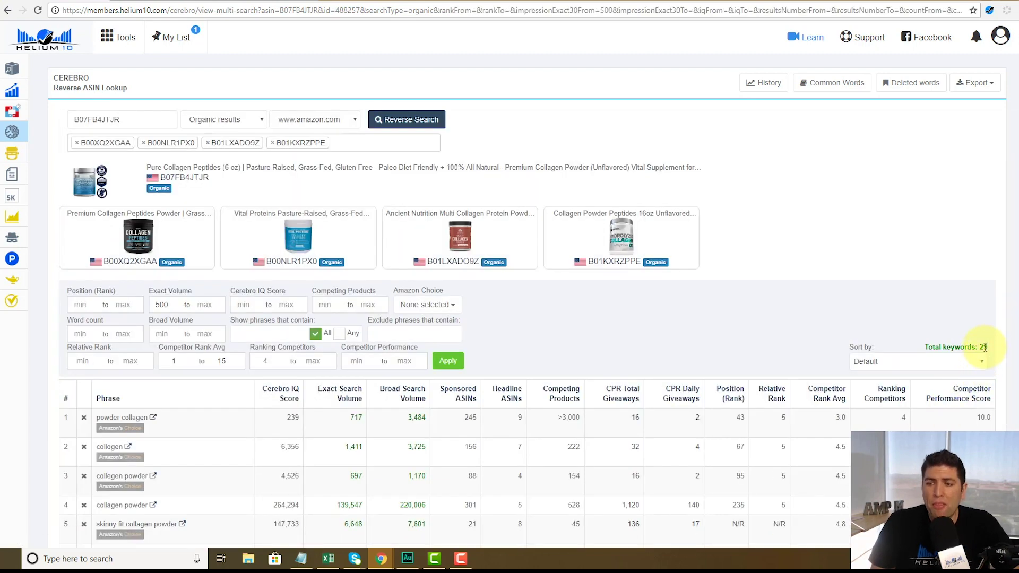
{"action": "scroll", "coordinate": [900, 337], "scroll_direction": "down", "scroll_amount": 5}
{"action": "scroll", "coordinate": [903, 337], "scroll_direction": "up", "scroll_amount": 4}
{"action": "scroll", "coordinate": [902, 337], "scroll_direction": "up", "scroll_amount": 1}
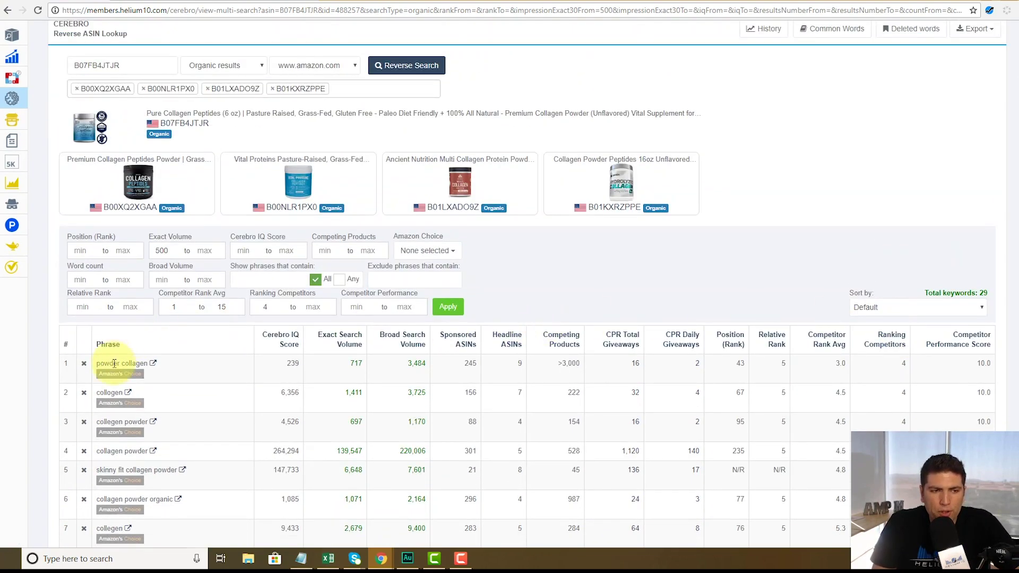
{"action": "left_click", "coordinate": [349, 349]}
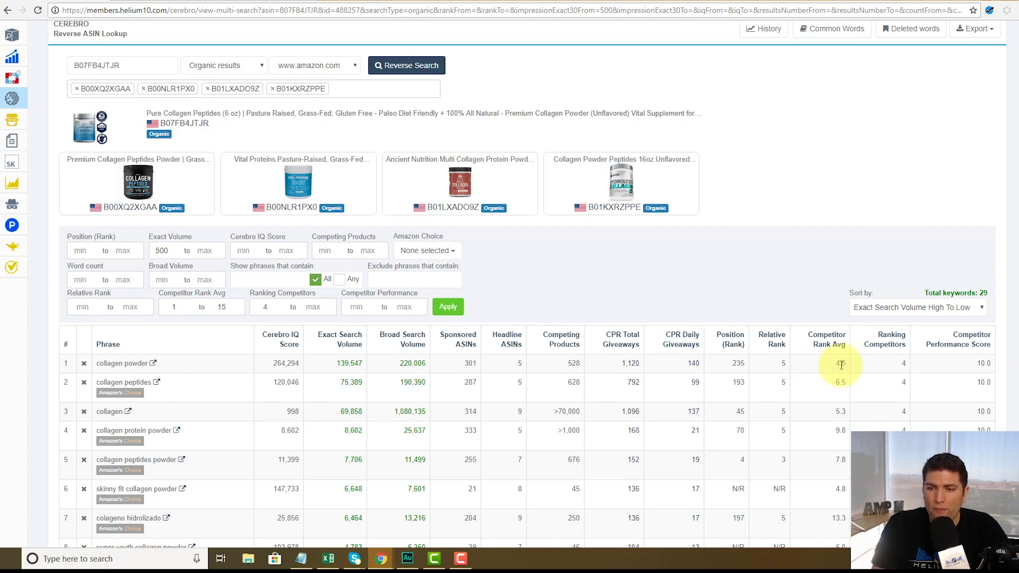
Review 'collagen powder' ranking details: main ASIN at position 235, relative rank 5.
{"action": "mouse_move", "coordinate": [943, 349]}
{"action": "mouse_move", "coordinate": [833, 348]}
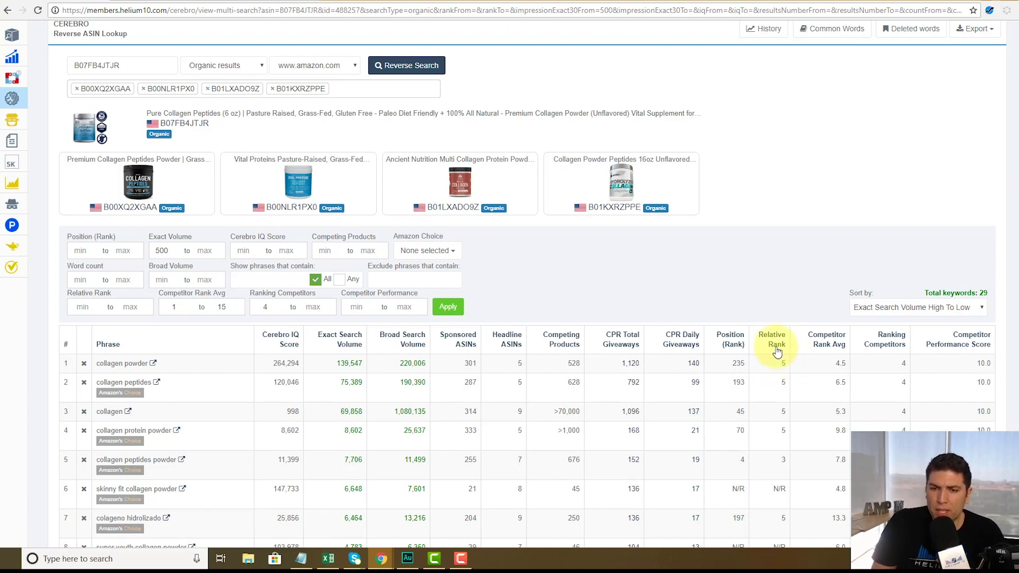
{"action": "mouse_move", "coordinate": [777, 348]}
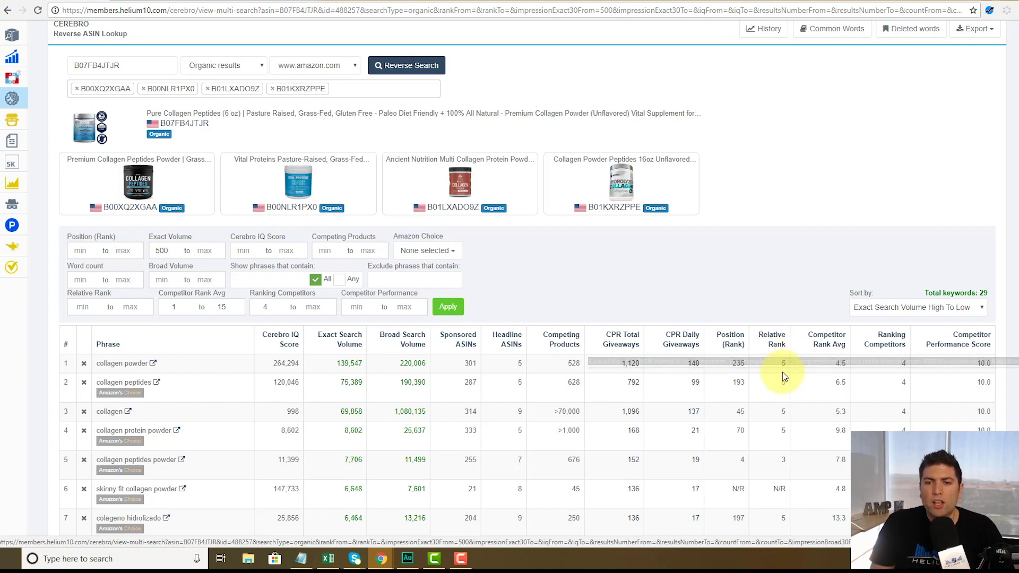
{"action": "mouse_move", "coordinate": [779, 365]}
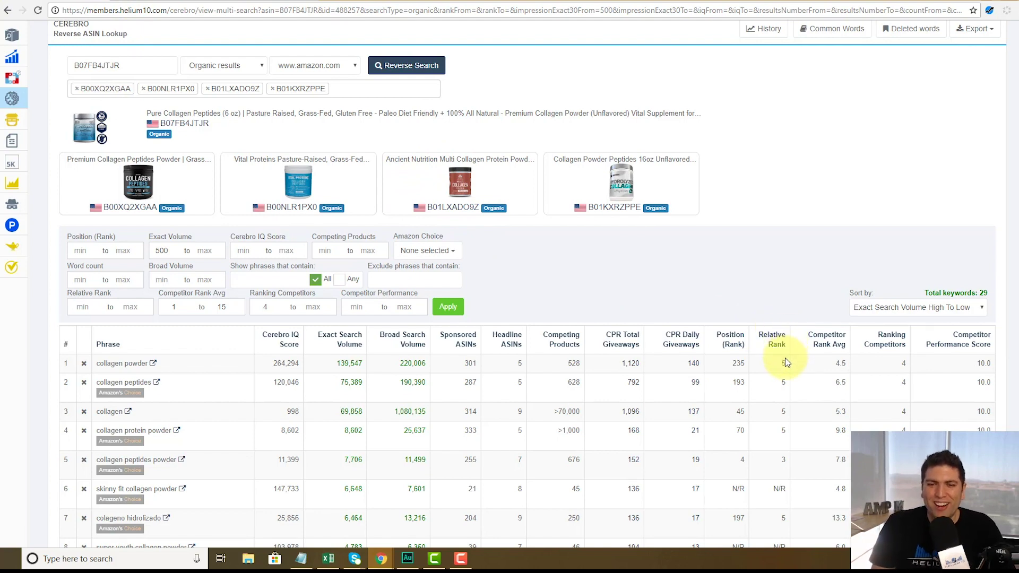
{"action": "scroll", "coordinate": [432, 392], "scroll_direction": "down", "scroll_amount": 1}
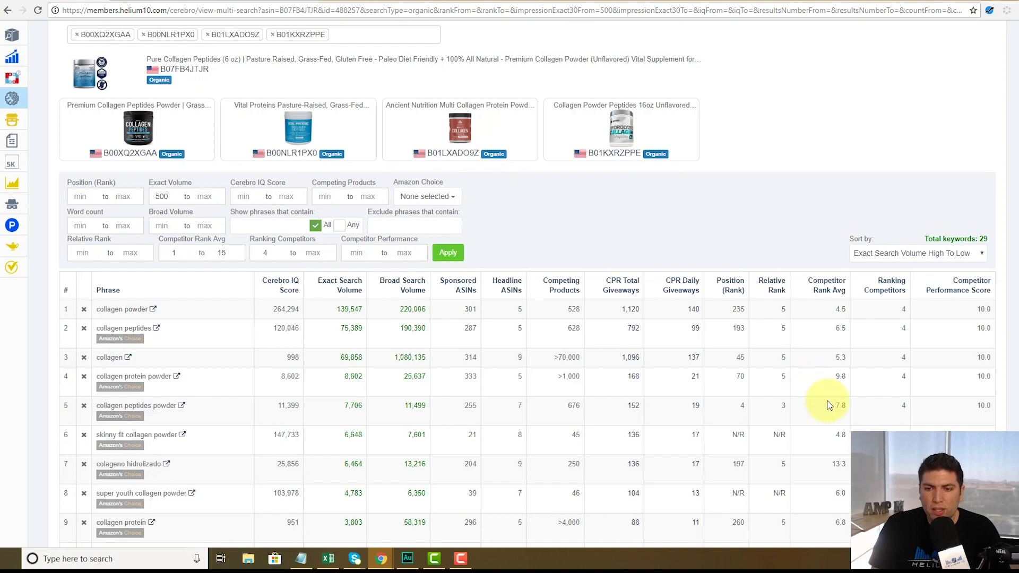
{"action": "mouse_move", "coordinate": [784, 406]}
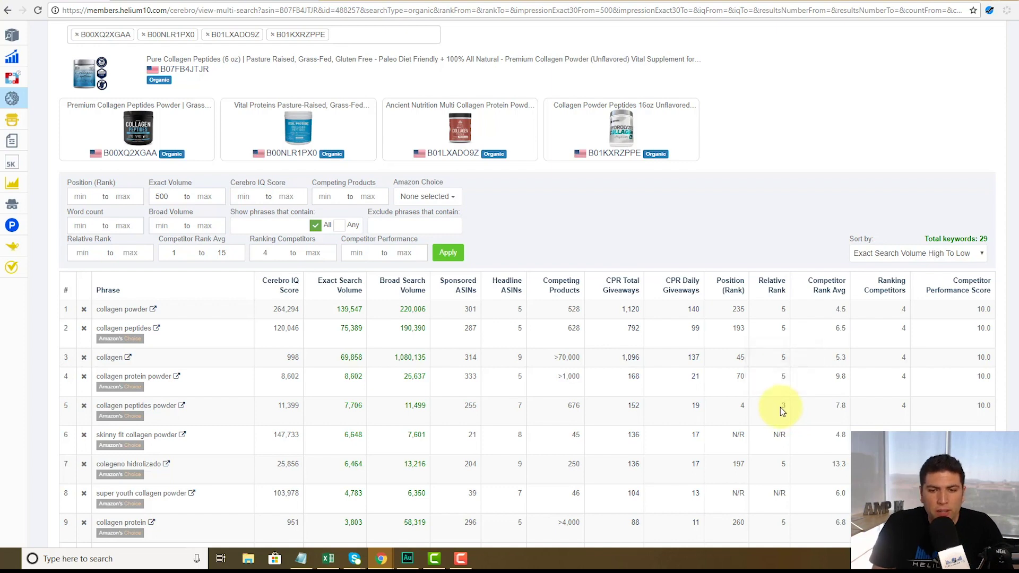
{"action": "scroll", "coordinate": [780, 410], "scroll_direction": "down", "scroll_amount": 1}
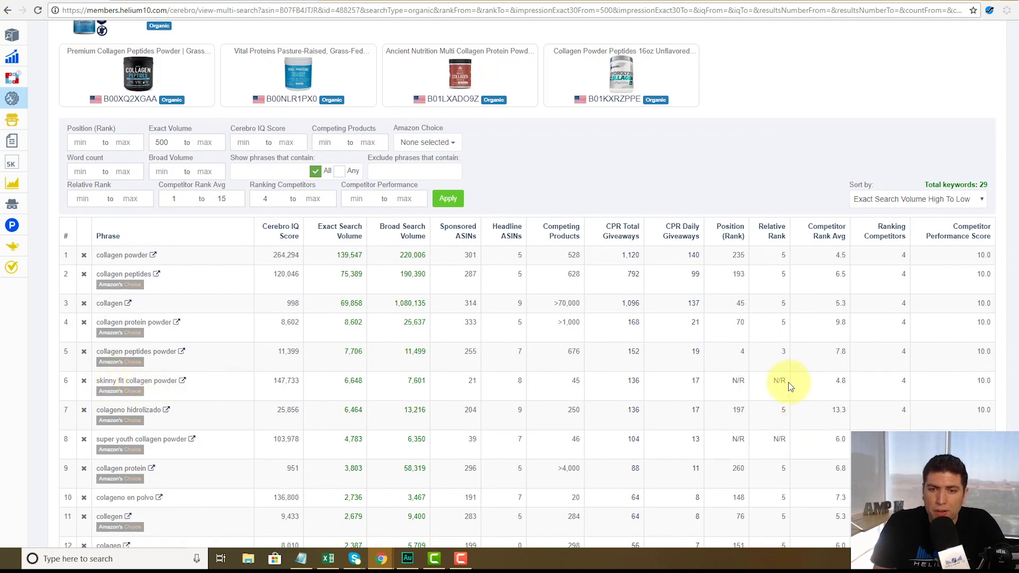
{"action": "mouse_move", "coordinate": [780, 378]}
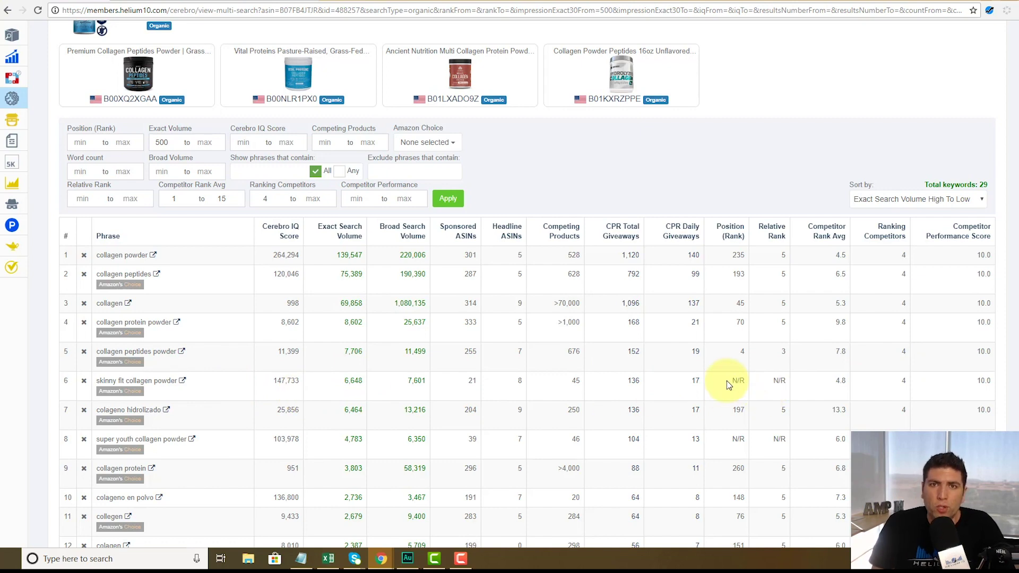
{"action": "scroll", "coordinate": [727, 381], "scroll_direction": "down", "scroll_amount": 2}
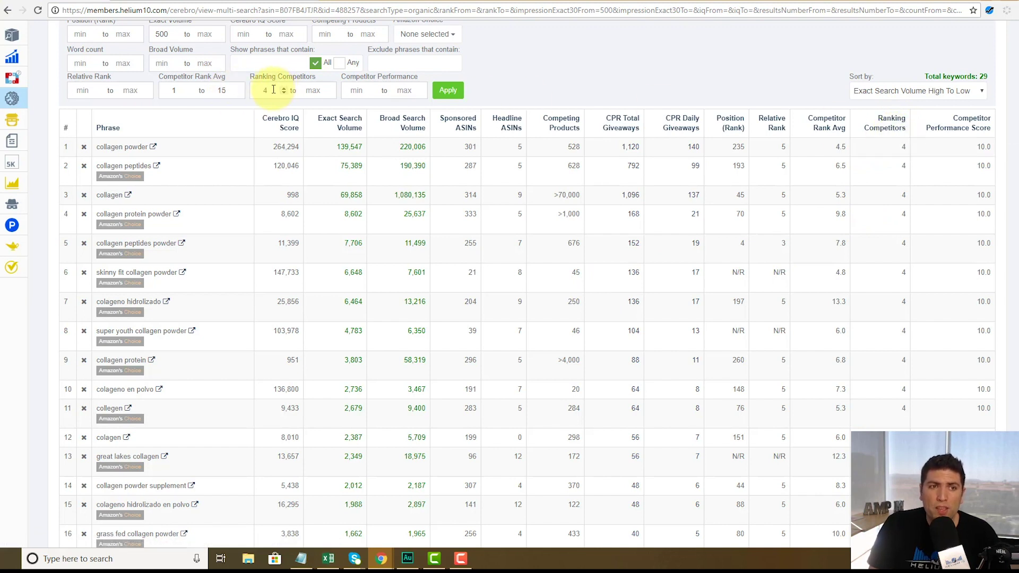
Lower Ranking Competitors minimum from 4 to 3 and review the 54 resulting keywords.
{"action": "left_click_drag", "start_coordinate": [273, 89], "coordinate": [259, 91]}
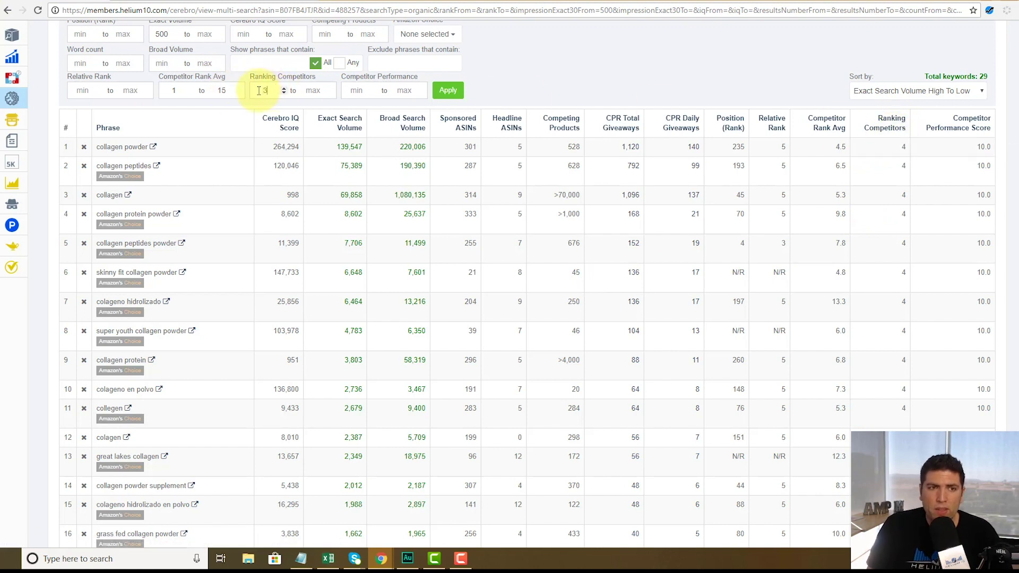
{"action": "type", "text": "3"}
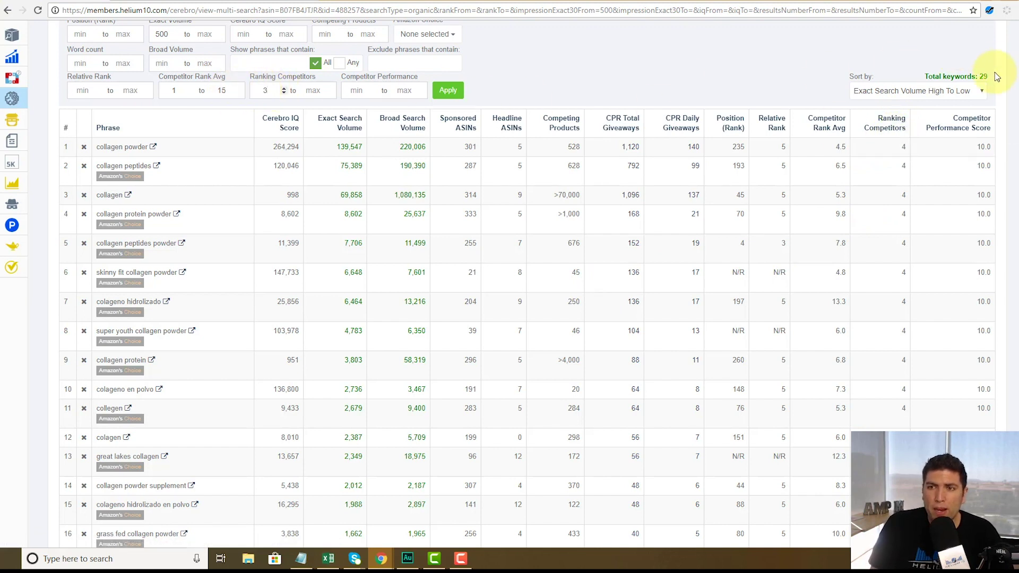
{"action": "left_click", "coordinate": [442, 98]}
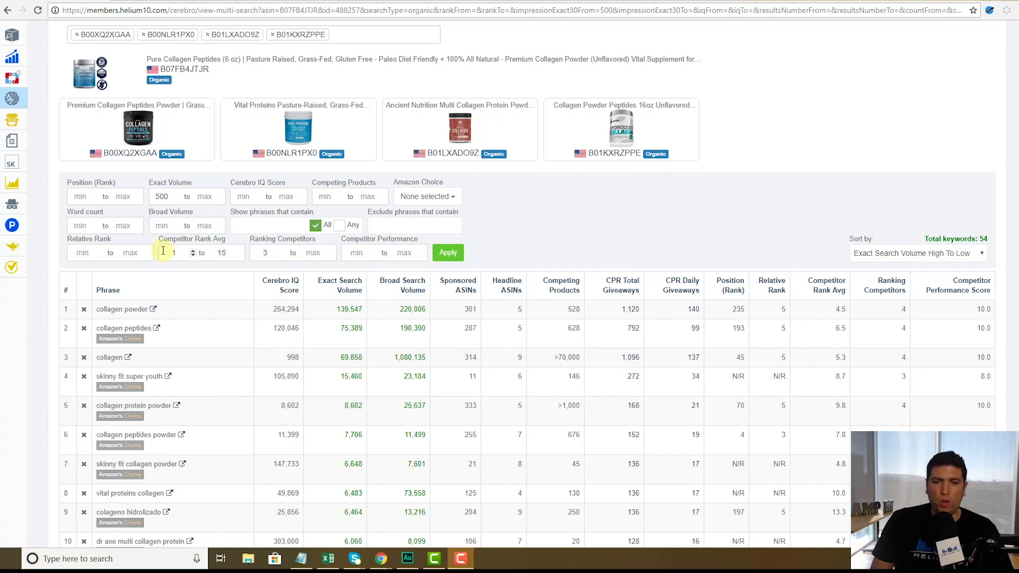
{"action": "scroll", "coordinate": [900, 338], "scroll_direction": "down", "scroll_amount": 5}
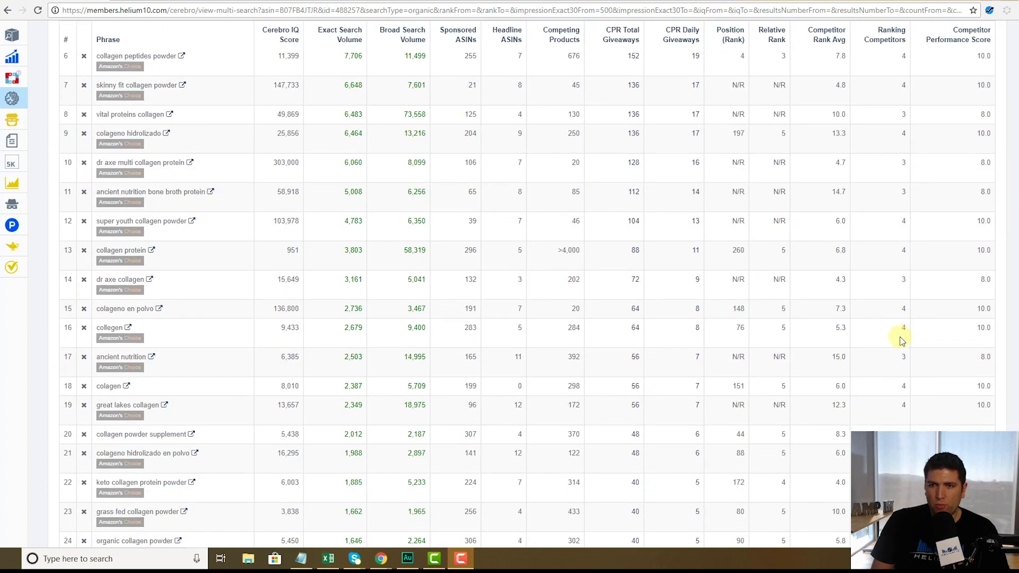
{"action": "scroll", "coordinate": [901, 339], "scroll_direction": "down", "scroll_amount": 2}
{"action": "scroll", "coordinate": [899, 341], "scroll_direction": "up", "scroll_amount": 2}
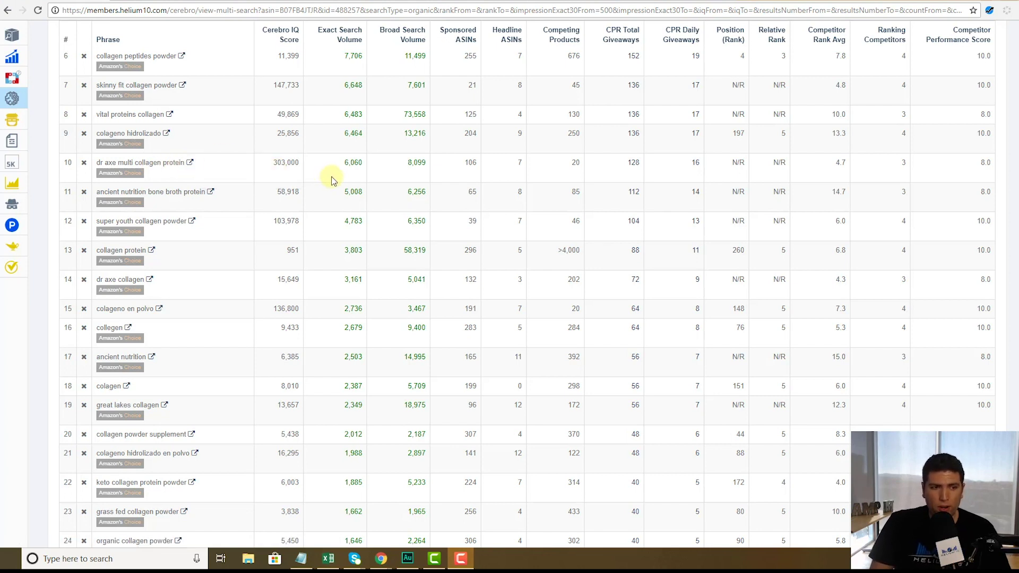
{"action": "scroll", "coordinate": [331, 181], "scroll_direction": "down", "scroll_amount": 2}
{"action": "scroll", "coordinate": [330, 176], "scroll_direction": "up", "scroll_amount": 7}
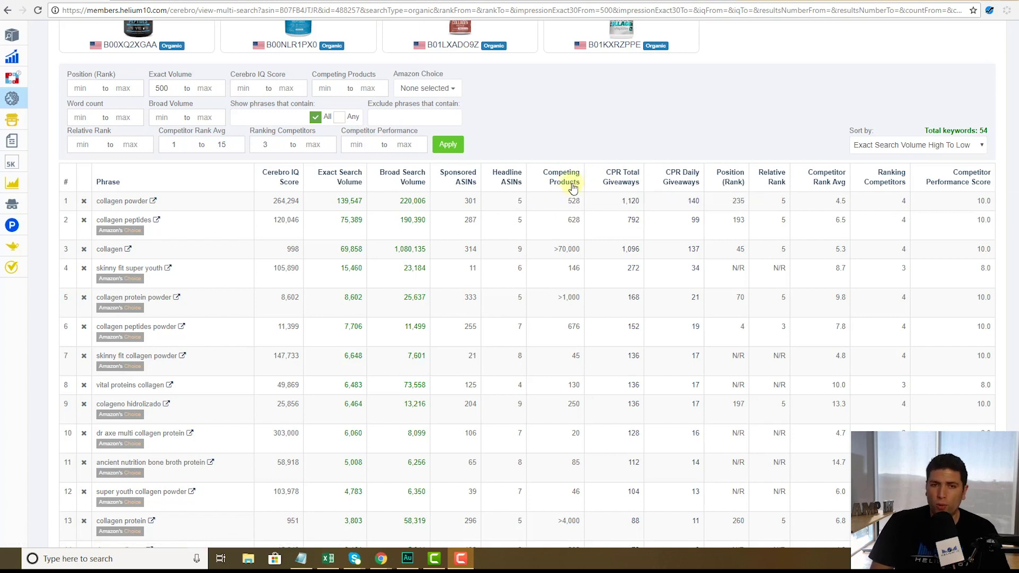
{"action": "mouse_move", "coordinate": [571, 188]}
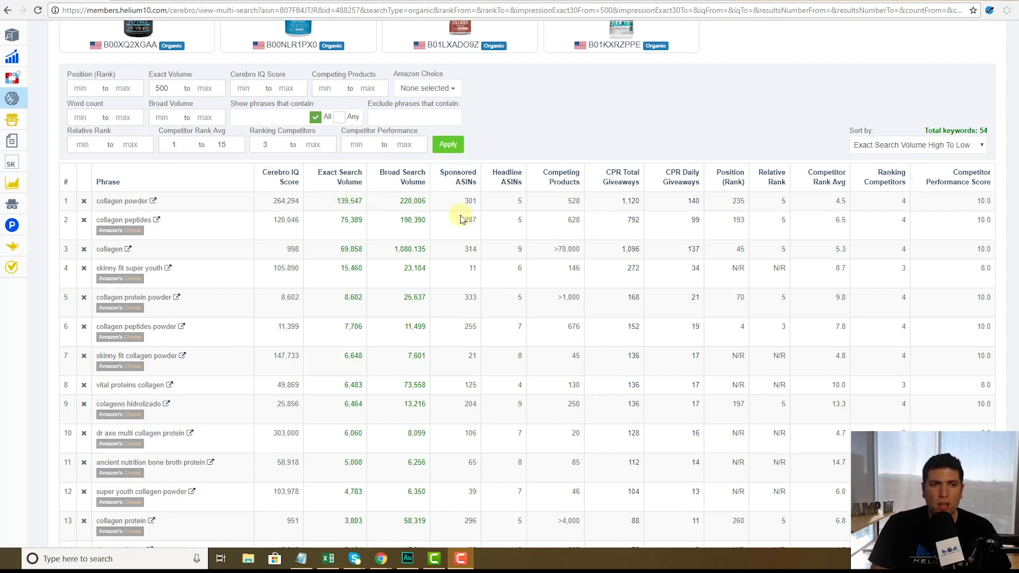
{"action": "scroll", "coordinate": [474, 212], "scroll_direction": "up", "scroll_amount": 1}
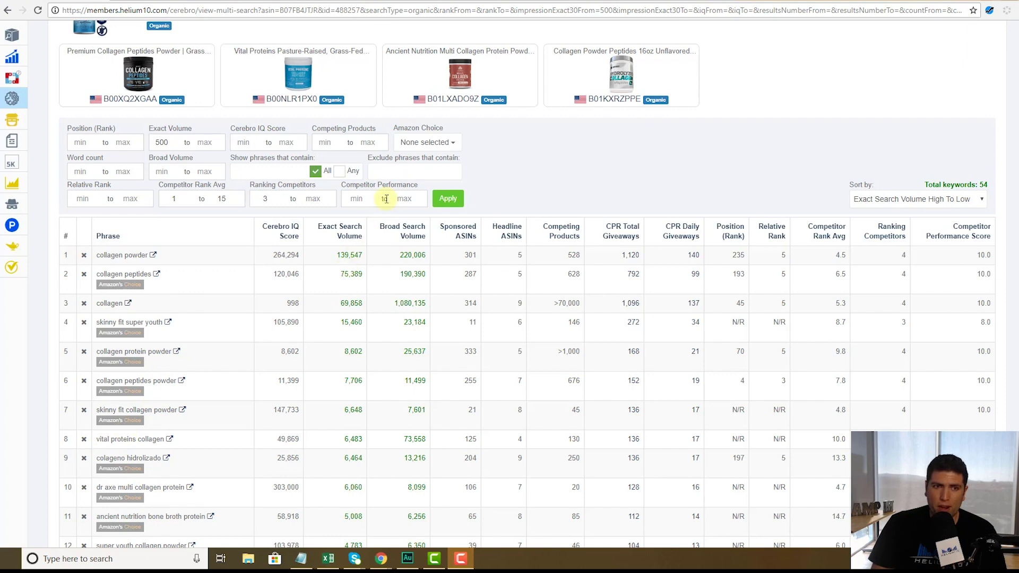
Exclude phrases containing 'vital proteins' and check the remaining 53 keywords.
{"action": "left_click", "coordinate": [404, 174]}
{"action": "type", "text": "vital proteins"}
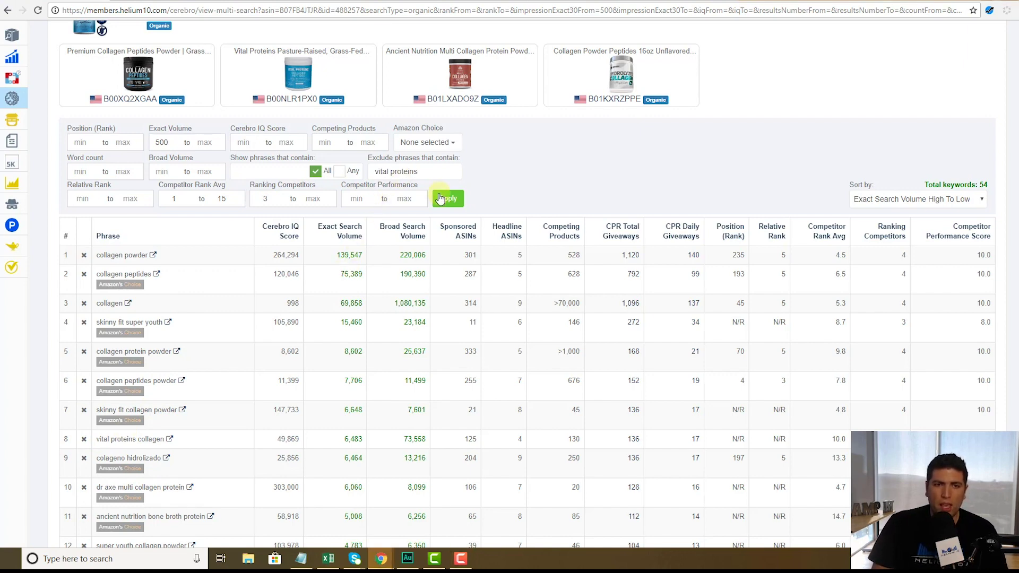
{"action": "left_click", "coordinate": [445, 198]}
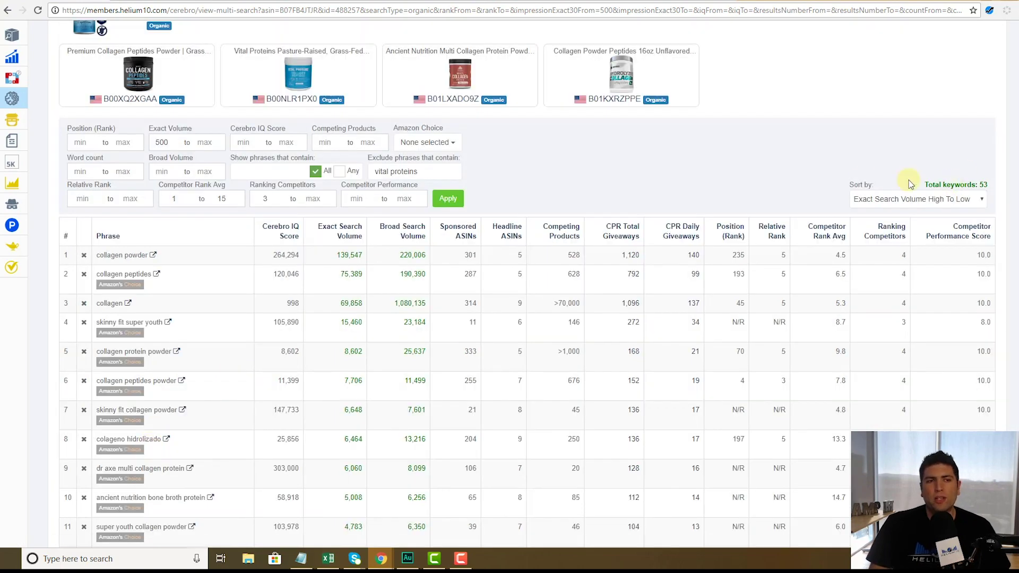
{"action": "scroll", "coordinate": [553, 216], "scroll_direction": "down", "scroll_amount": 2}
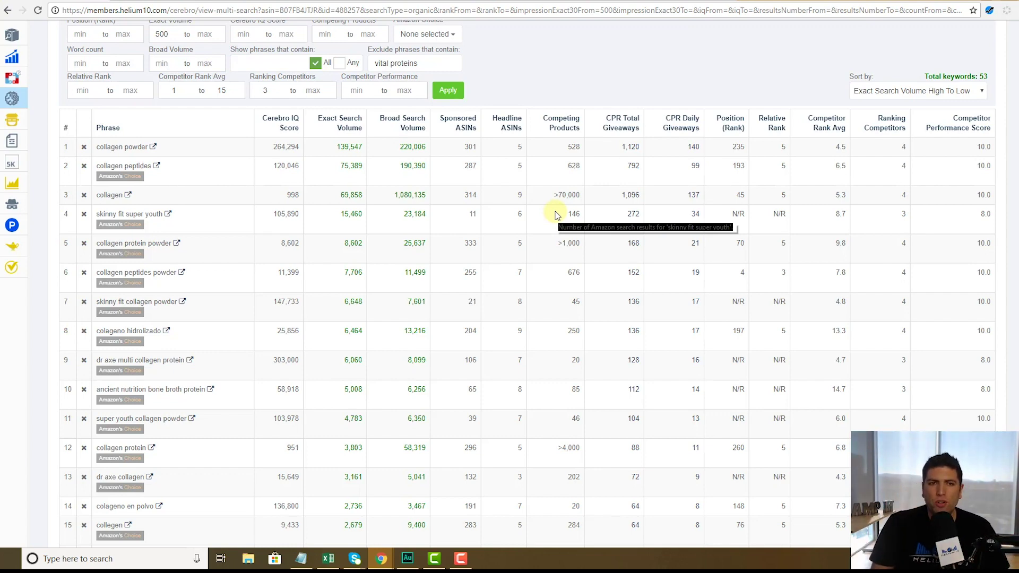
{"action": "scroll", "coordinate": [557, 214], "scroll_direction": "up", "scroll_amount": 2}
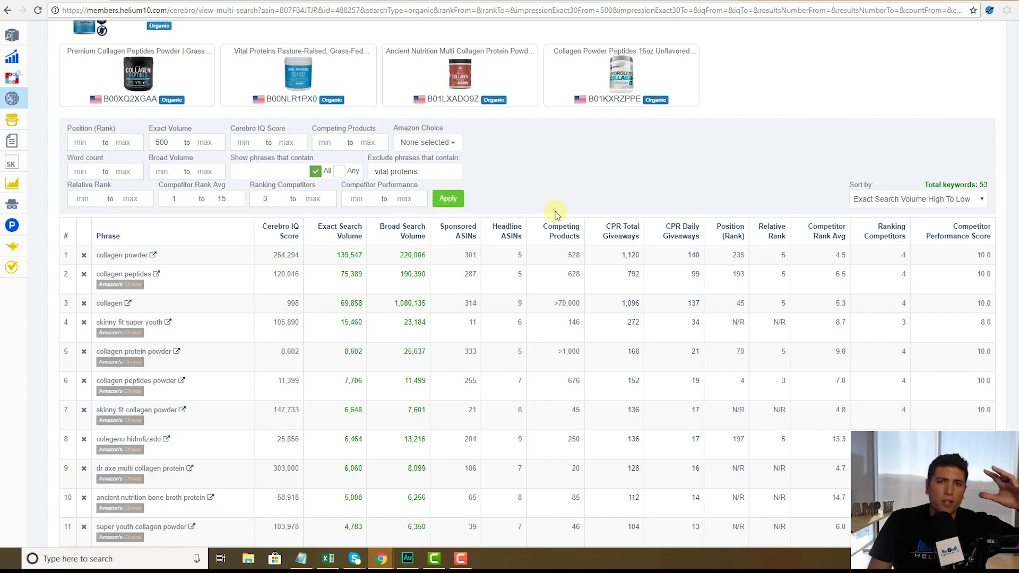